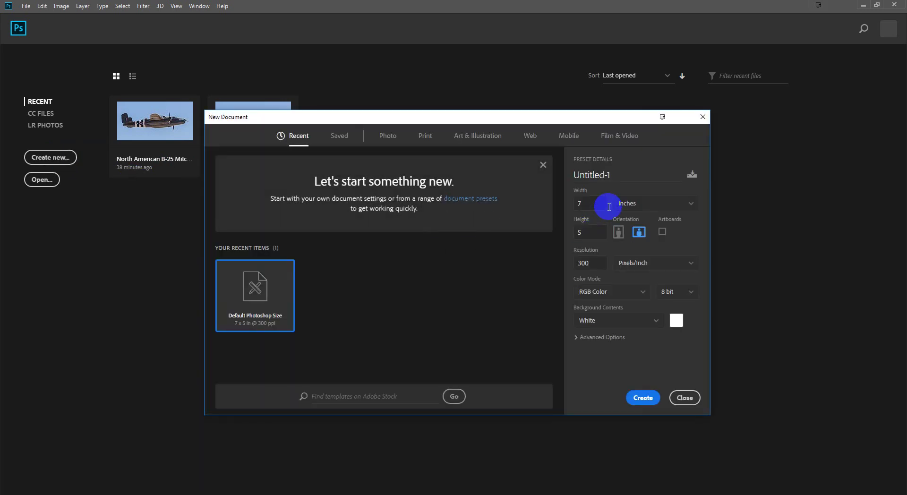
- Create a new landscape document measured in pixels, 2100 × 1500 at 300 pixels/inch, with transparent background contents
{"action": "left_click", "coordinate": [653, 208]}
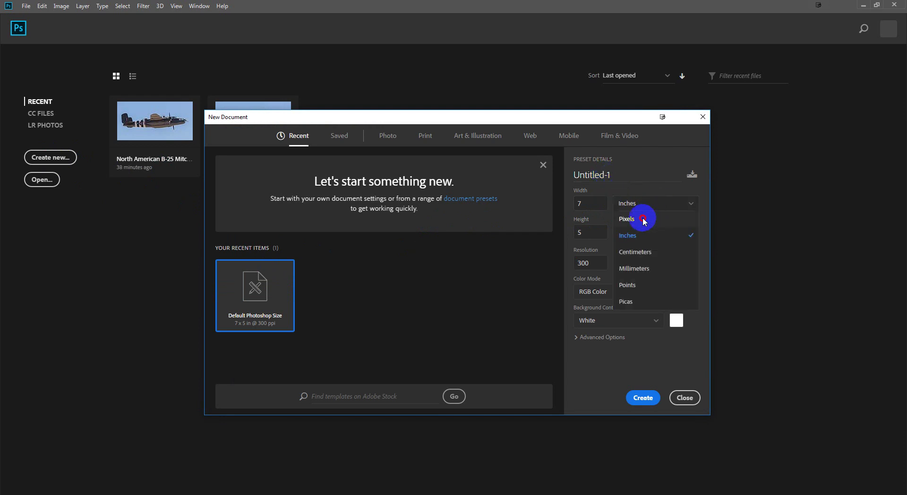
{"action": "left_click", "coordinate": [643, 219]}
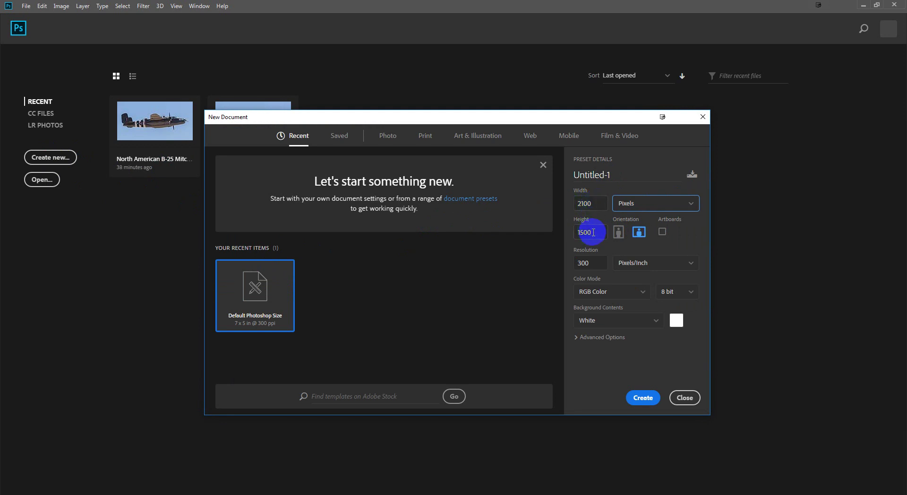
{"action": "left_click", "coordinate": [644, 323]}
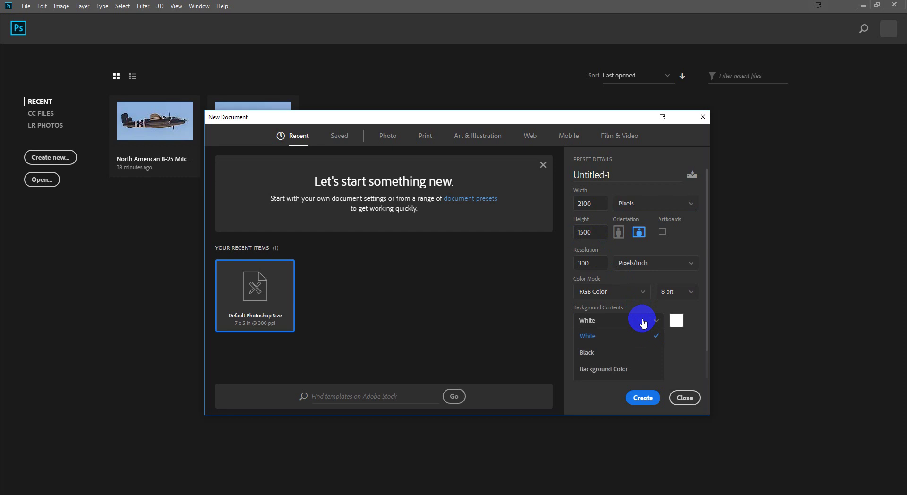
{"action": "scroll", "coordinate": [607, 356], "scroll_direction": "down", "scroll_amount": 1}
{"action": "left_click", "coordinate": [605, 356]}
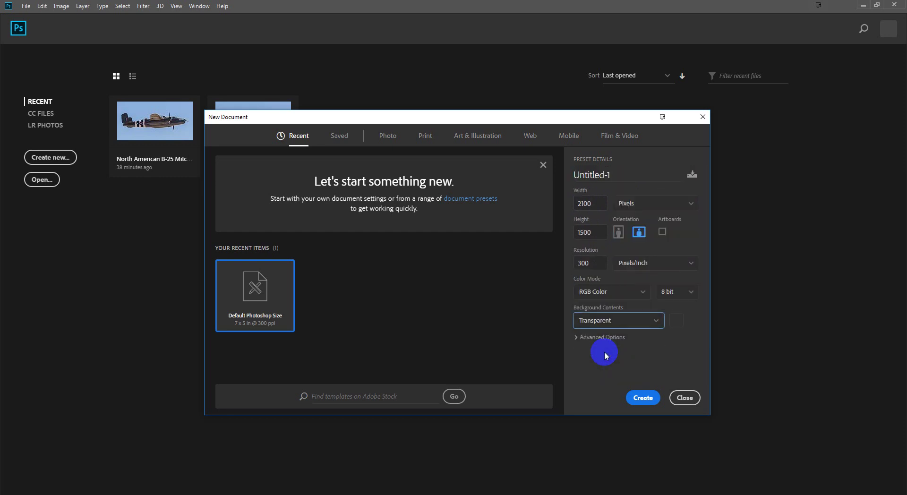
{"action": "left_click", "coordinate": [637, 239]}
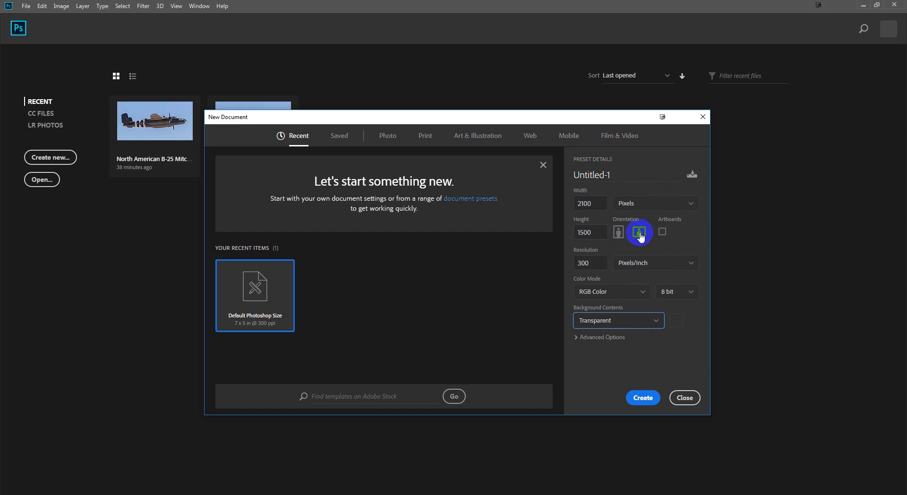
{"action": "left_click", "coordinate": [640, 397]}
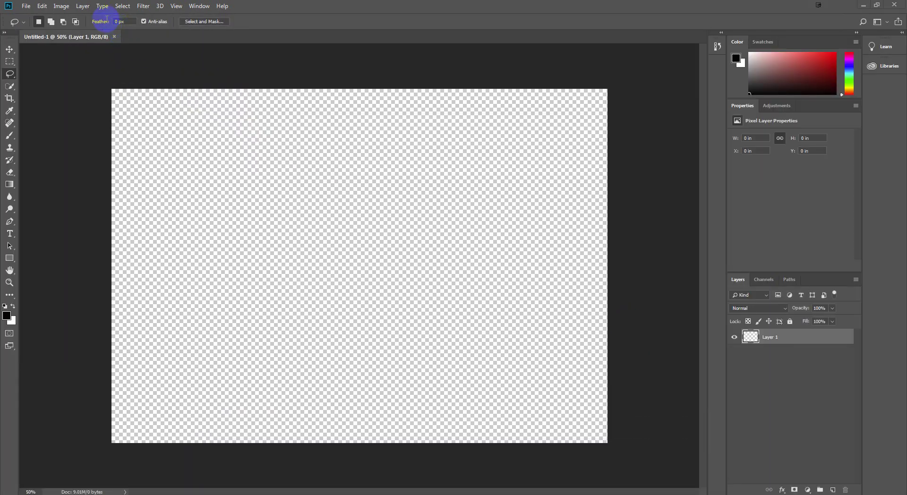
- Add a new layer named Layer 2 with Normal mode and 100% opacity
{"action": "left_click", "coordinate": [84, 12]}
{"action": "mouse_move", "coordinate": [89, 17]}
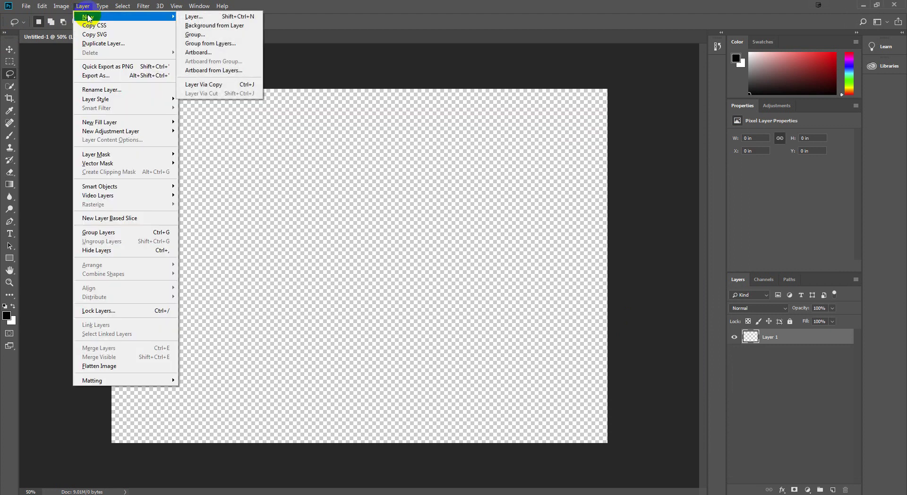
{"action": "left_click", "coordinate": [193, 17]}
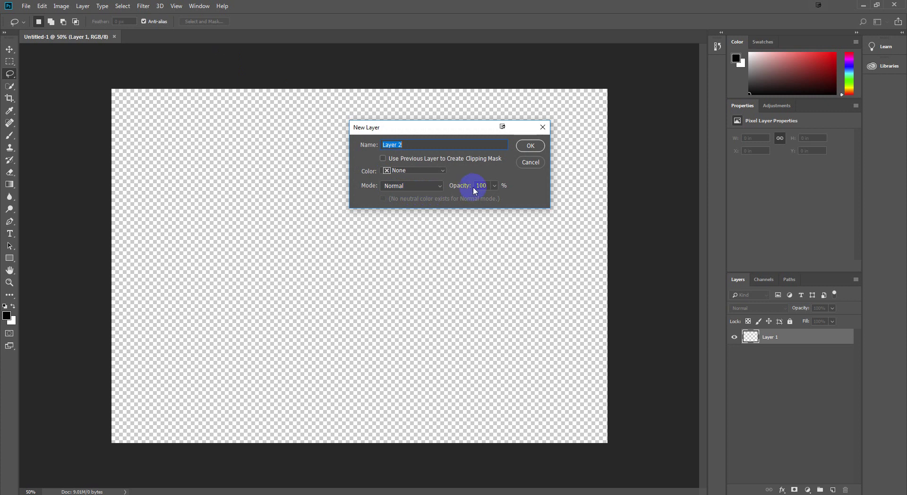
{"action": "left_click", "coordinate": [528, 147]}
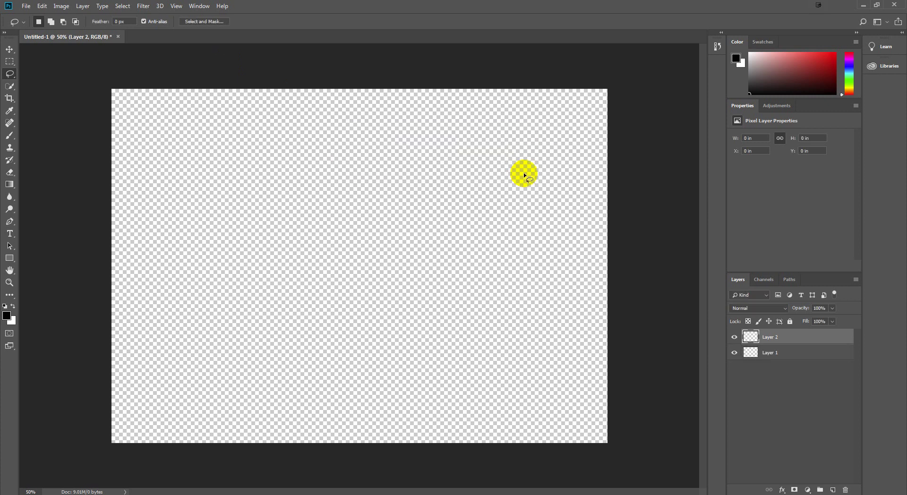
- Draw a text box about 4.5 × 1.5 in across the middle of the canvas and enter "© TC" at 48 pt
{"action": "left_click", "coordinate": [10, 233]}
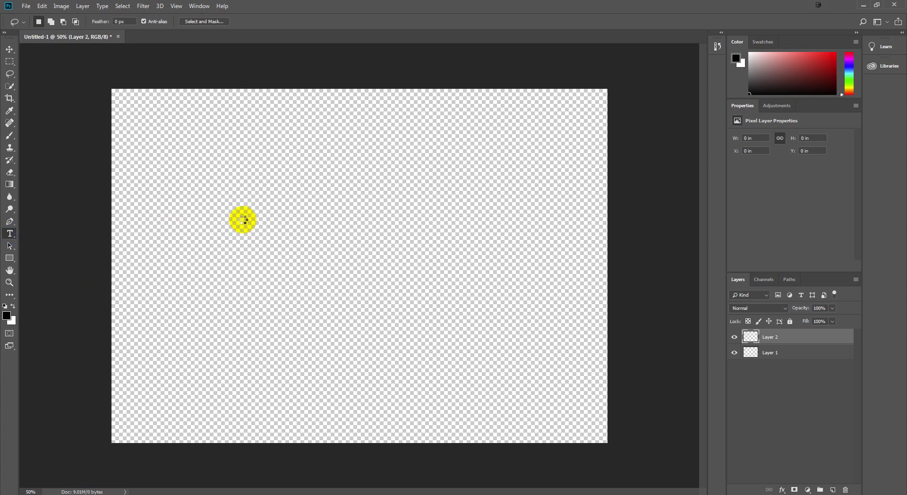
{"action": "left_click_drag", "start_coordinate": [215, 197], "coordinate": [529, 303]}
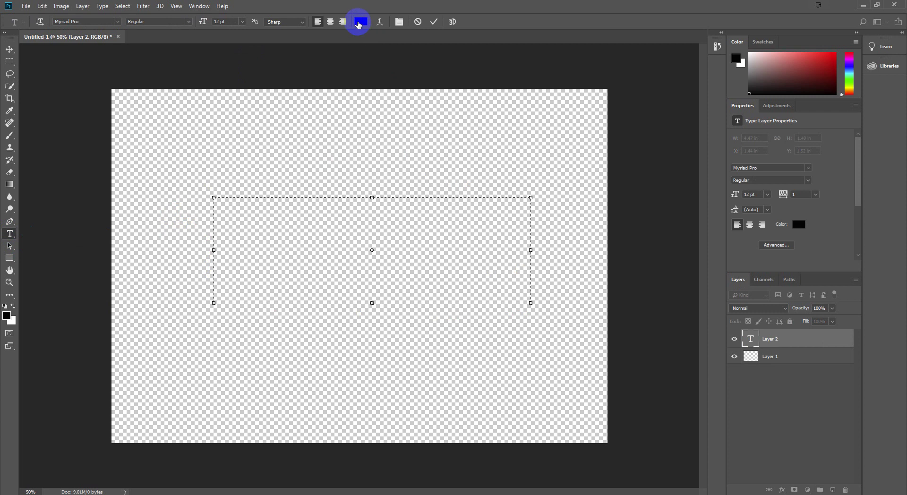
{"action": "left_click", "coordinate": [242, 21]}
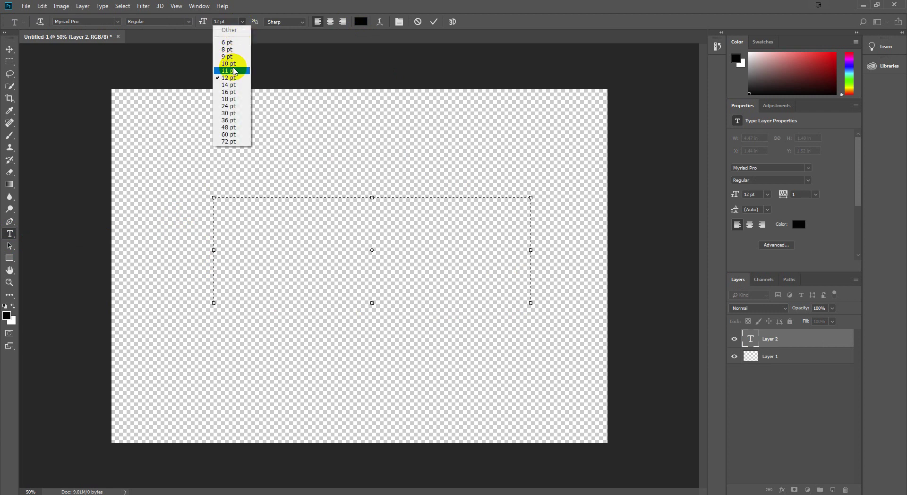
{"action": "left_click", "coordinate": [229, 127]}
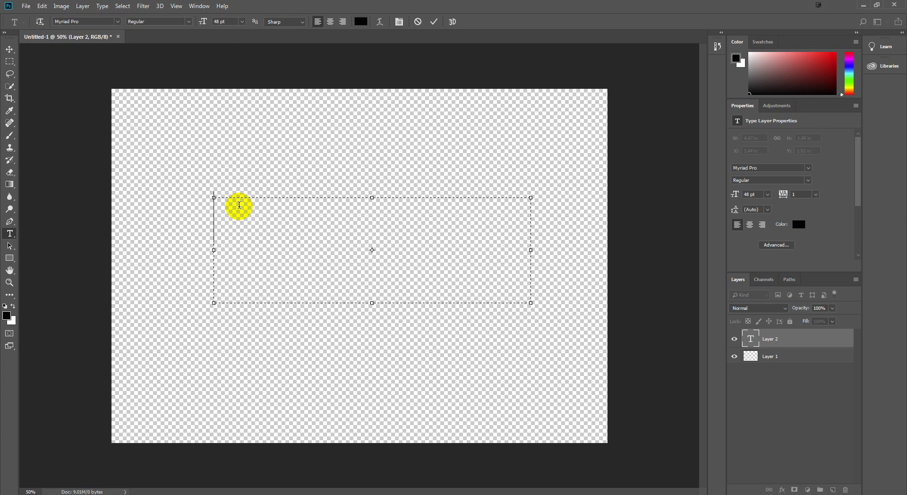
{"action": "type", "text": "©"}
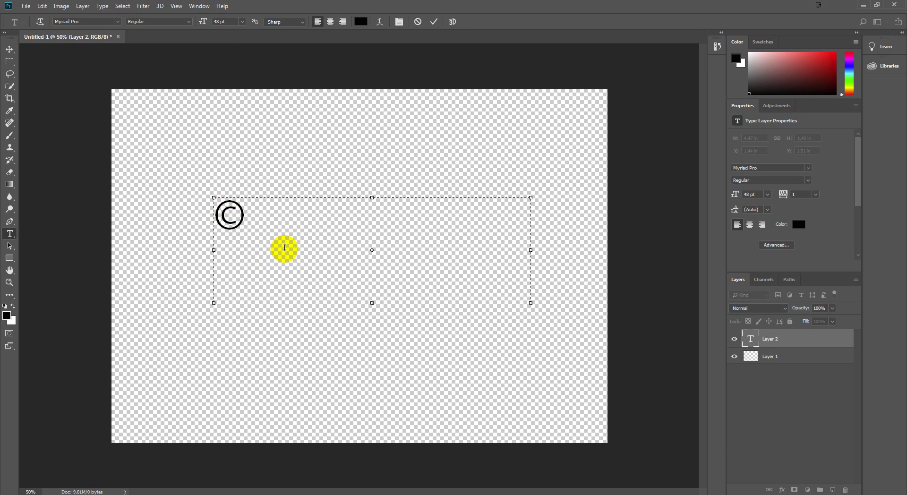
{"action": "type", "text": " TC"}
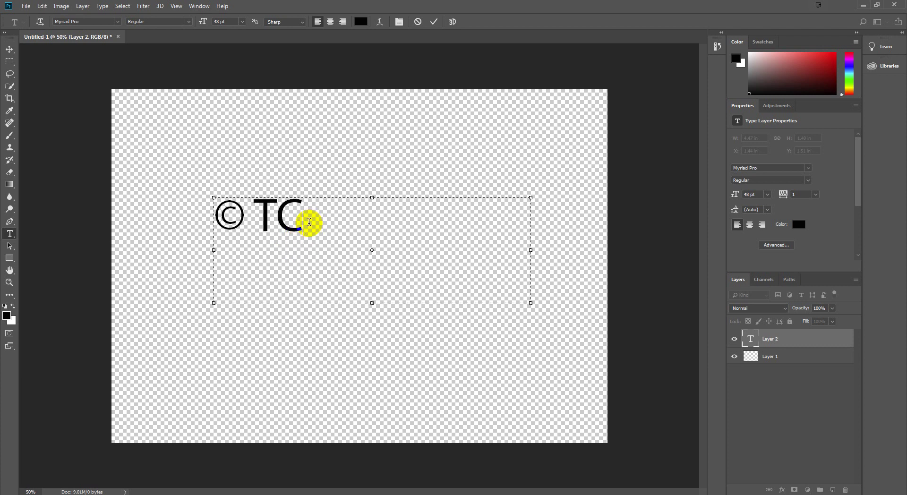
- Increase the font size of the whole "© TC" text to 72 pt
{"action": "left_click_drag", "start_coordinate": [304, 223], "coordinate": [218, 243]}
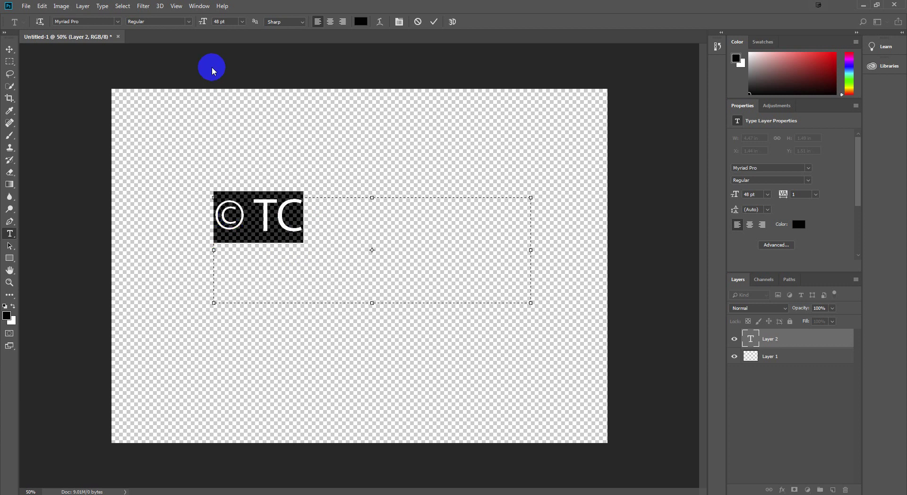
{"action": "left_click", "coordinate": [242, 22]}
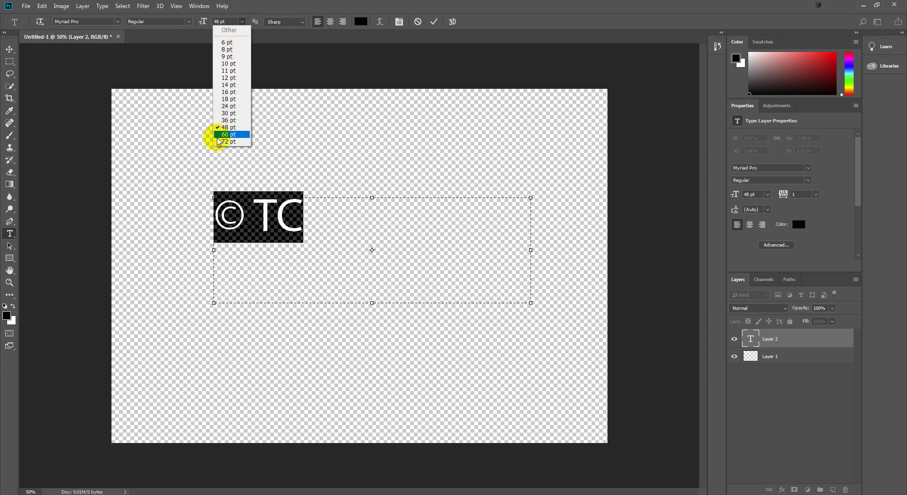
{"action": "left_click", "coordinate": [225, 141]}
{"action": "left_click", "coordinate": [389, 235]}
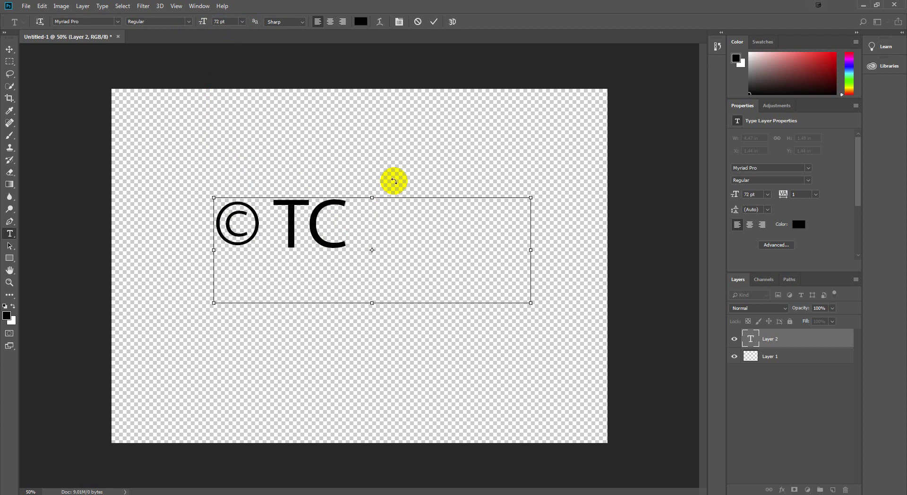
- Move the "© TC" text to the horizontal centre of the canvas, slightly below its middle
{"action": "left_click", "coordinate": [11, 50]}
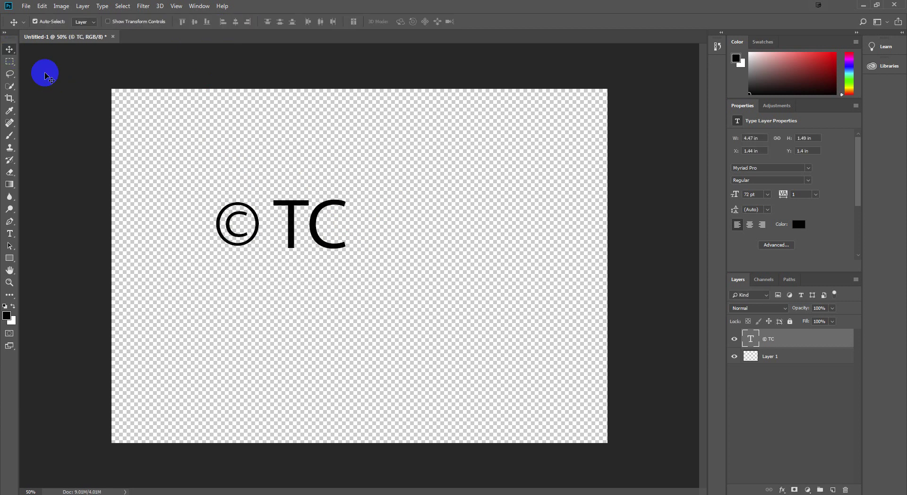
{"action": "left_click_drag", "start_coordinate": [291, 217], "coordinate": [409, 272]}
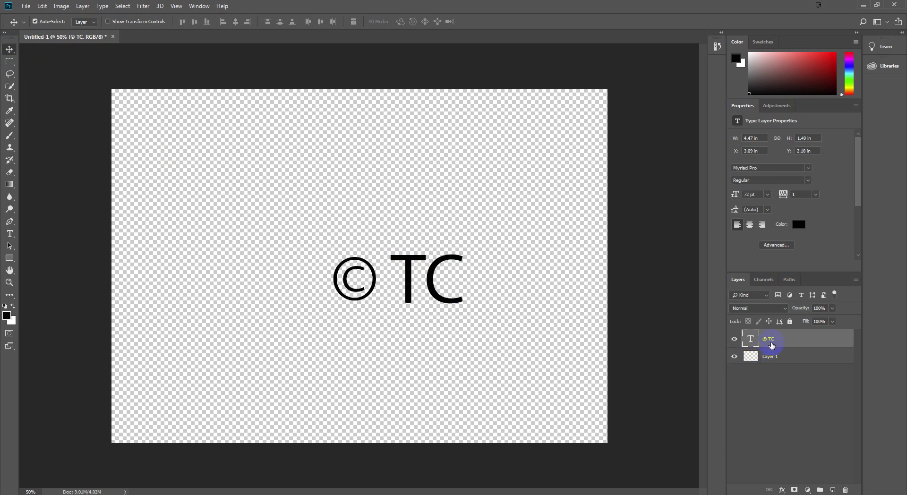
{"action": "left_click_drag", "start_coordinate": [410, 275], "coordinate": [368, 281]}
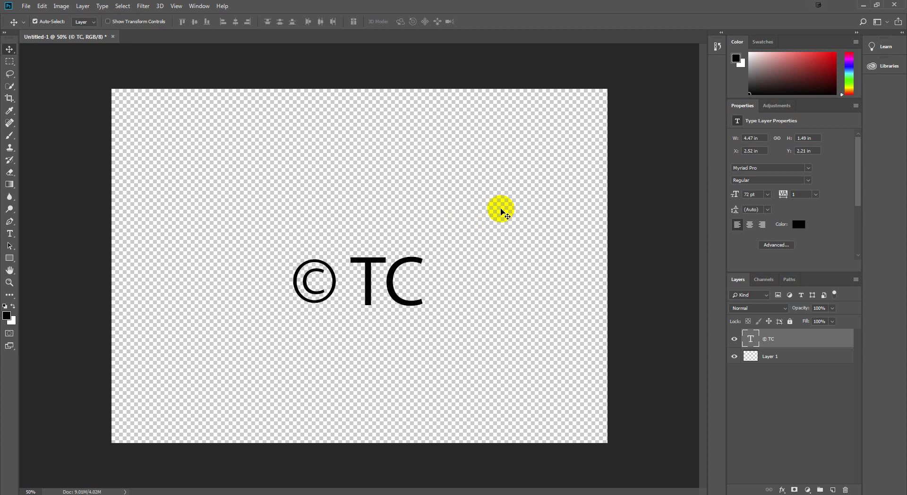
- Crop the canvas on all sides to a smaller rectangle around the "© TC" text
{"action": "left_click", "coordinate": [10, 98]}
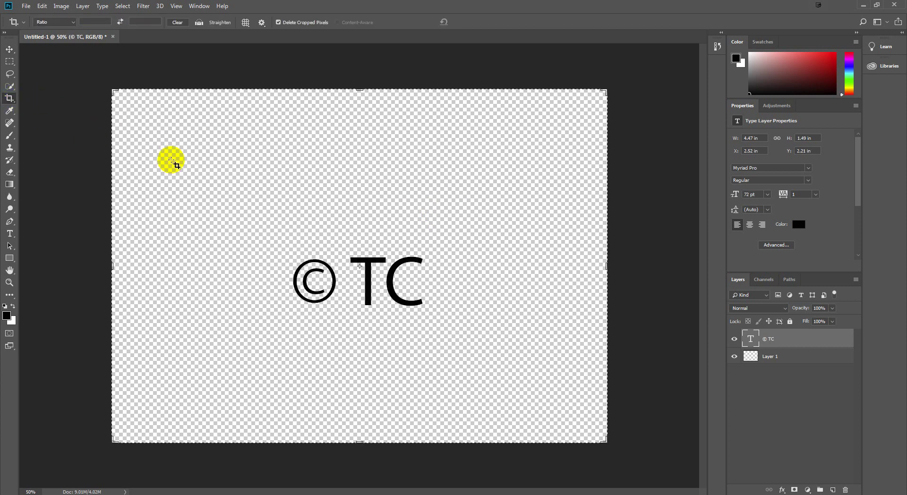
{"action": "left_click", "coordinate": [115, 91]}
{"action": "left_click_drag", "start_coordinate": [114, 90], "coordinate": [156, 144]}
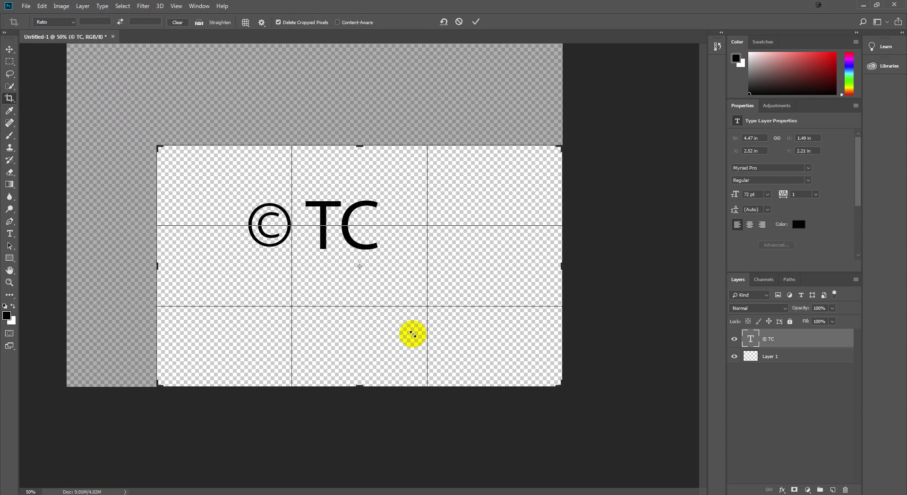
{"action": "left_click_drag", "start_coordinate": [548, 388], "coordinate": [517, 341]}
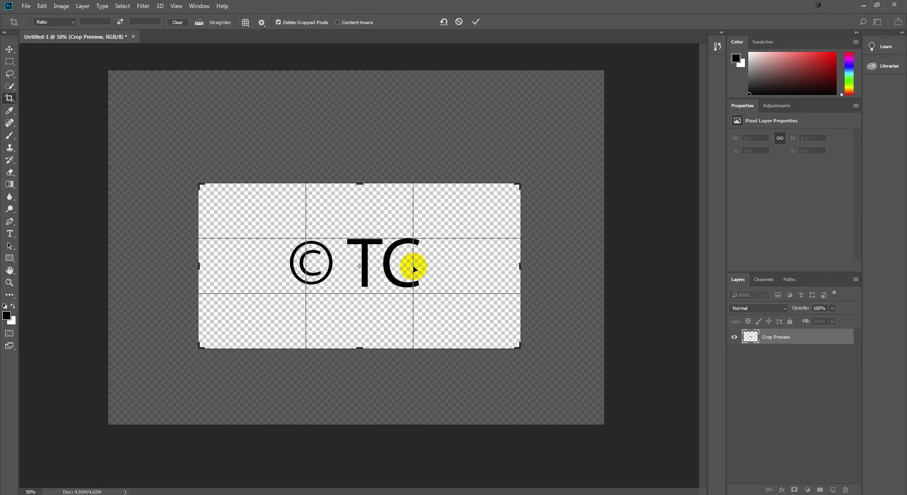
{"action": "double_click", "coordinate": [414, 267]}
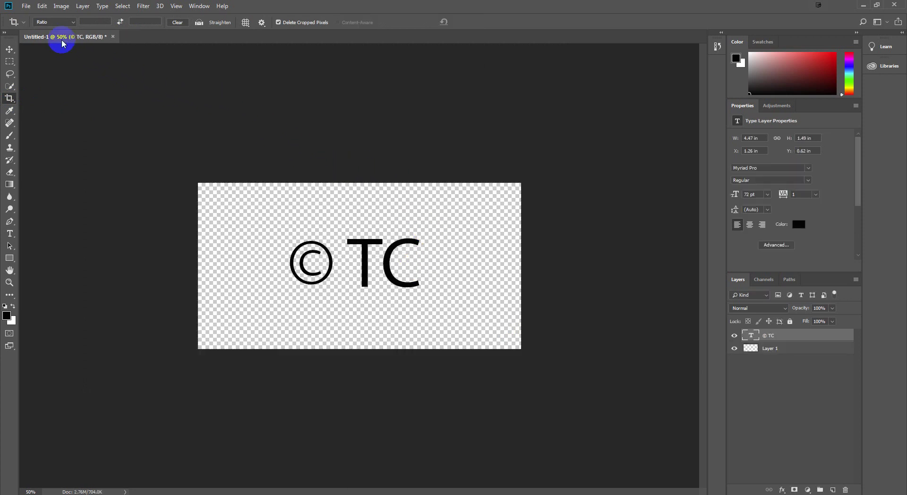
- Save the watermark to the Desktop as a PNG named test, using the large file size option
{"action": "left_click", "coordinate": [26, 7]}
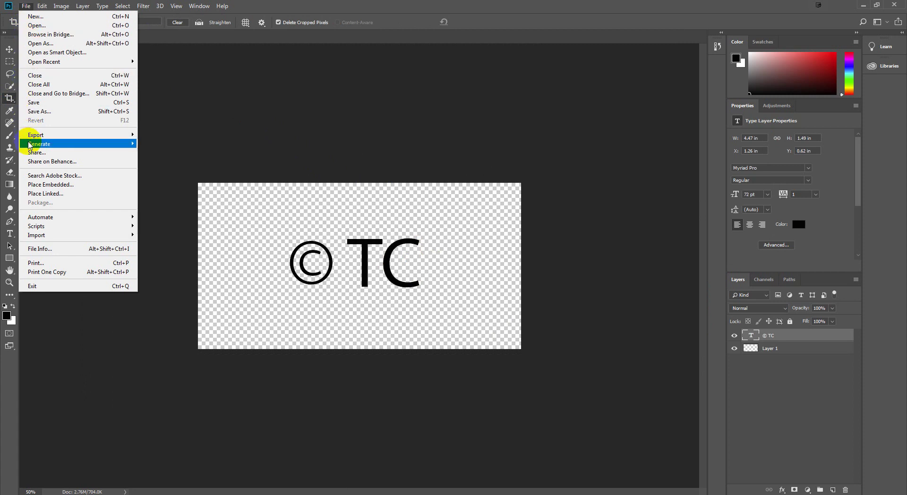
{"action": "left_click", "coordinate": [49, 113]}
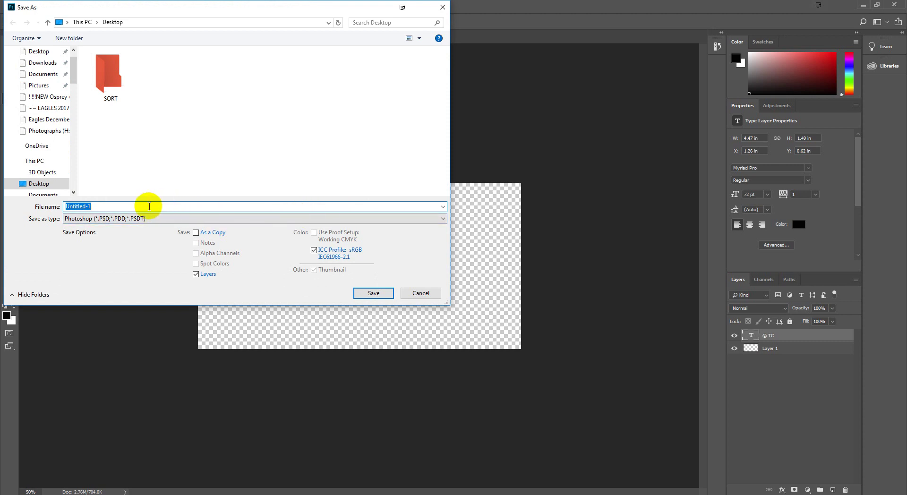
{"action": "left_click", "coordinate": [147, 219]}
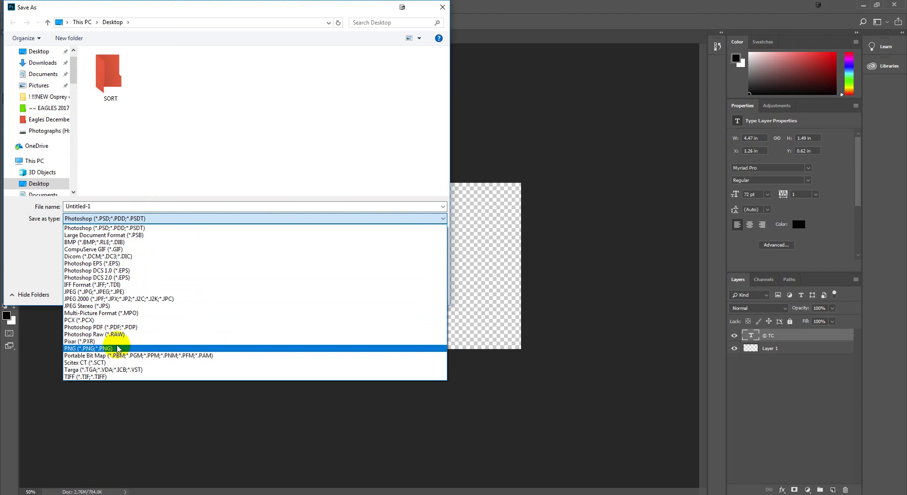
{"action": "left_click", "coordinate": [118, 348]}
{"action": "left_click", "coordinate": [119, 206]}
{"action": "type", "text": "test"}
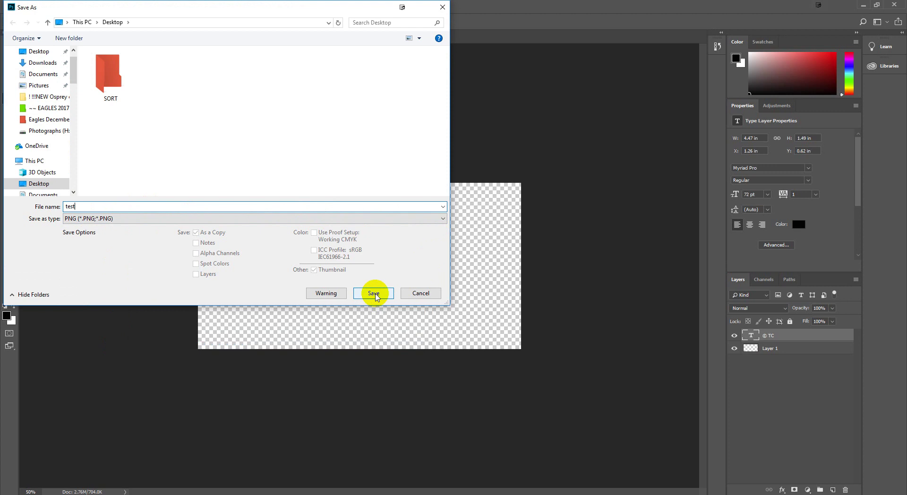
{"action": "left_click", "coordinate": [374, 295]}
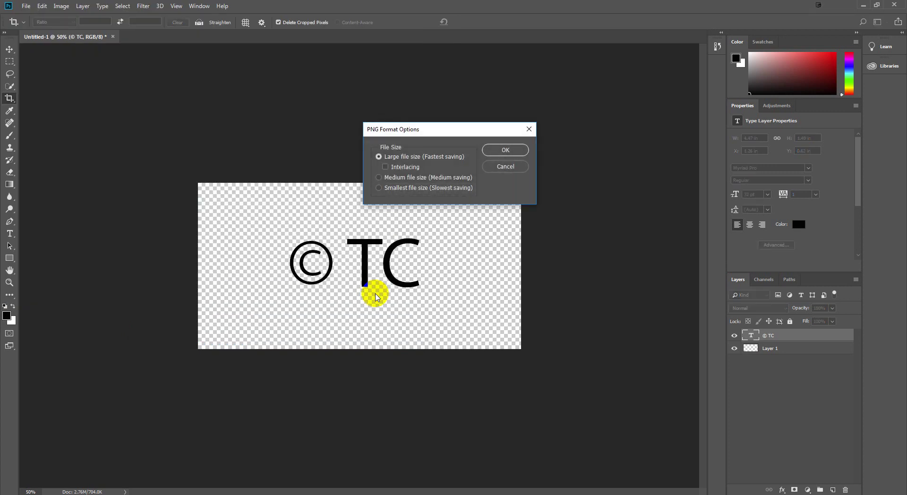
{"action": "left_click", "coordinate": [505, 151]}
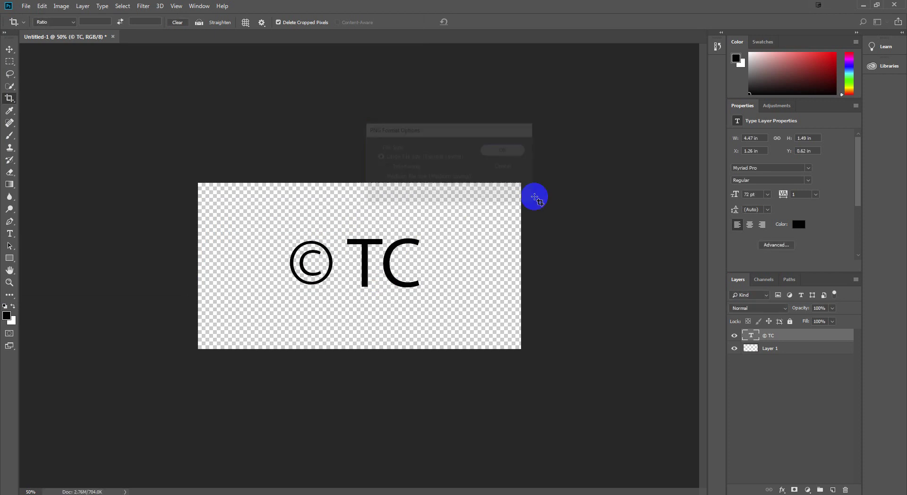
- Open the North American B-25 Mitchell photo from the Desktop and activate the Move tool
{"action": "key", "text": "ctrl+o"}
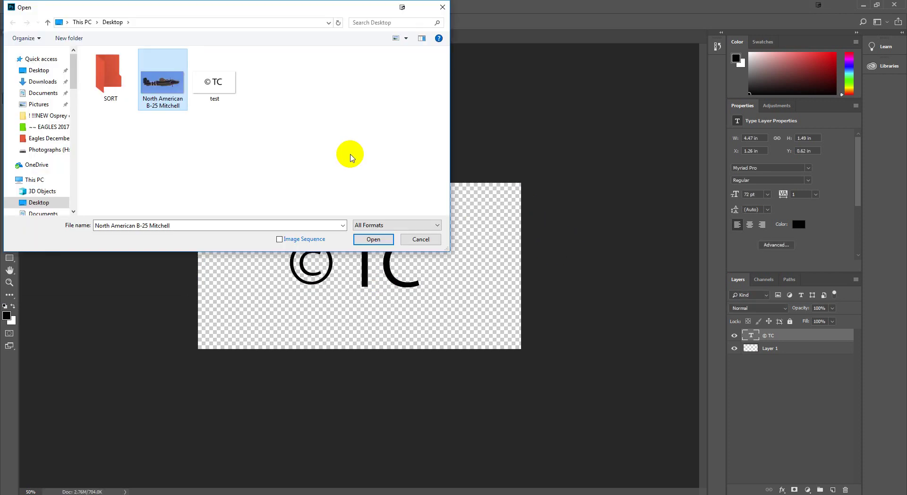
{"action": "left_click", "coordinate": [172, 88]}
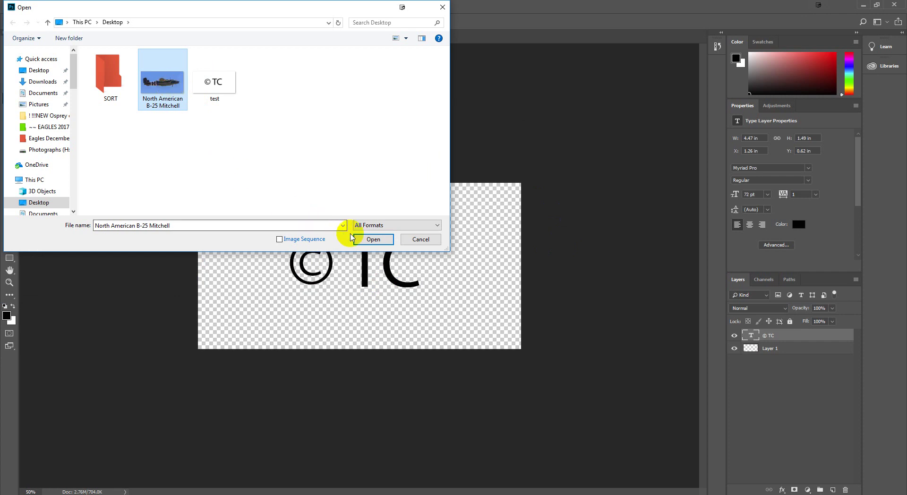
{"action": "left_click", "coordinate": [374, 239]}
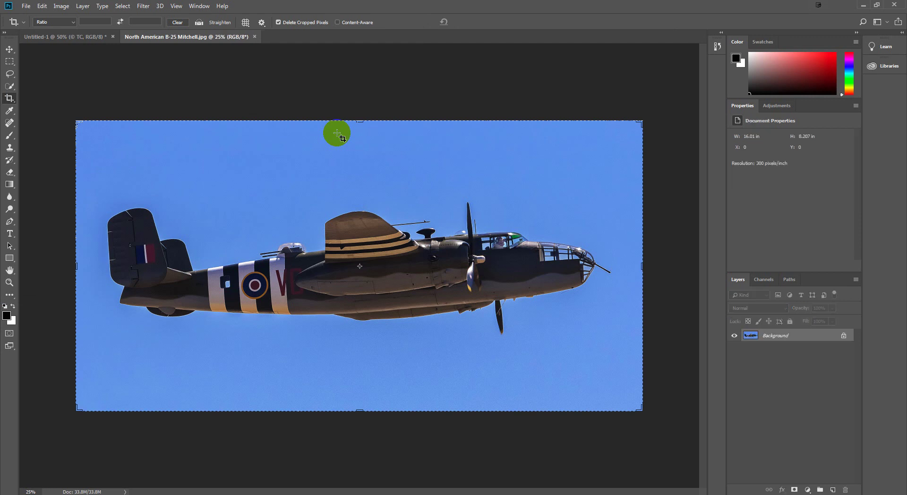
{"action": "left_click", "coordinate": [10, 51]}
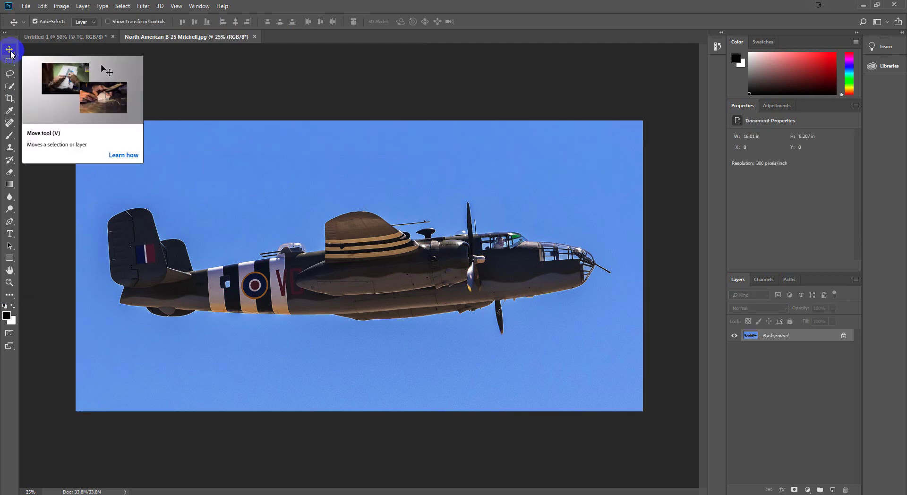
- Float the watermark document and copy its "© TC" text layer onto the B-25 photo below the aircraft, accepting the colour profile conversion
{"action": "left_click", "coordinate": [69, 44]}
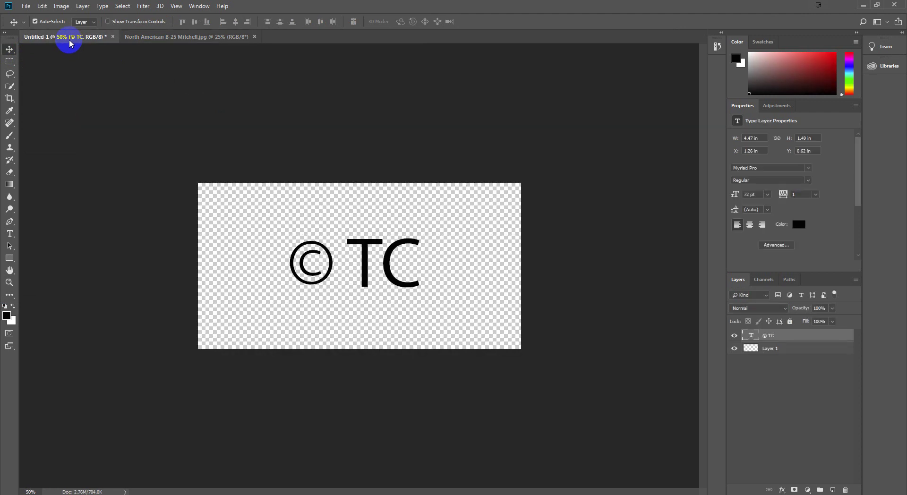
{"action": "left_click_drag", "start_coordinate": [70, 42], "coordinate": [662, 74]}
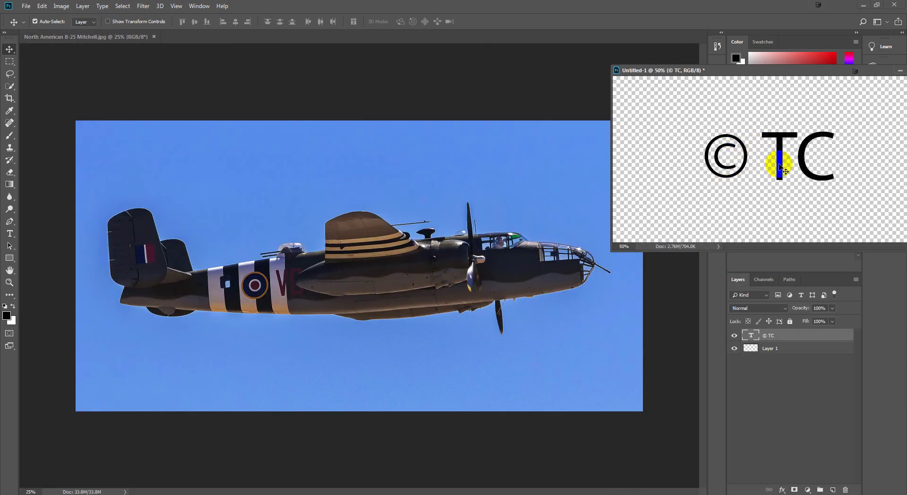
{"action": "left_click_drag", "start_coordinate": [781, 168], "coordinate": [346, 354]}
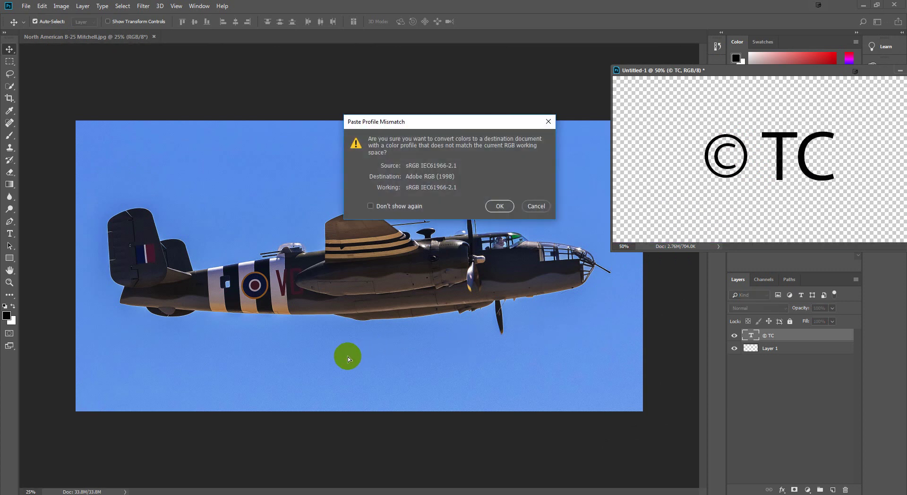
{"action": "left_click", "coordinate": [499, 206]}
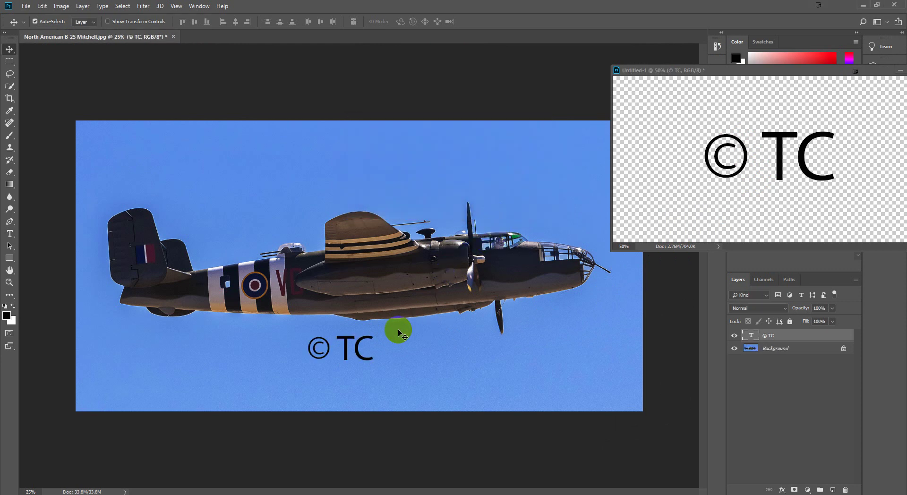
{"action": "left_click_drag", "start_coordinate": [356, 348], "coordinate": [379, 369]}
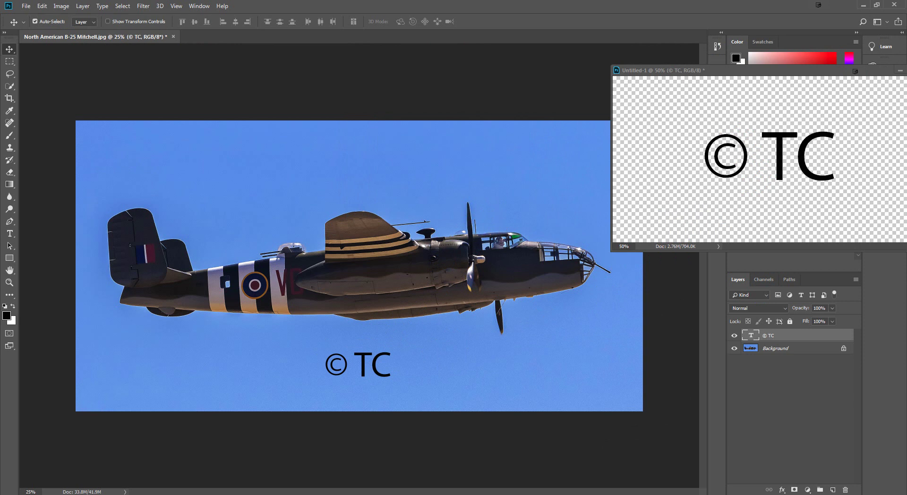
- Minimize the floating watermark document, keeping it open
{"action": "left_click", "coordinate": [906, 71]}
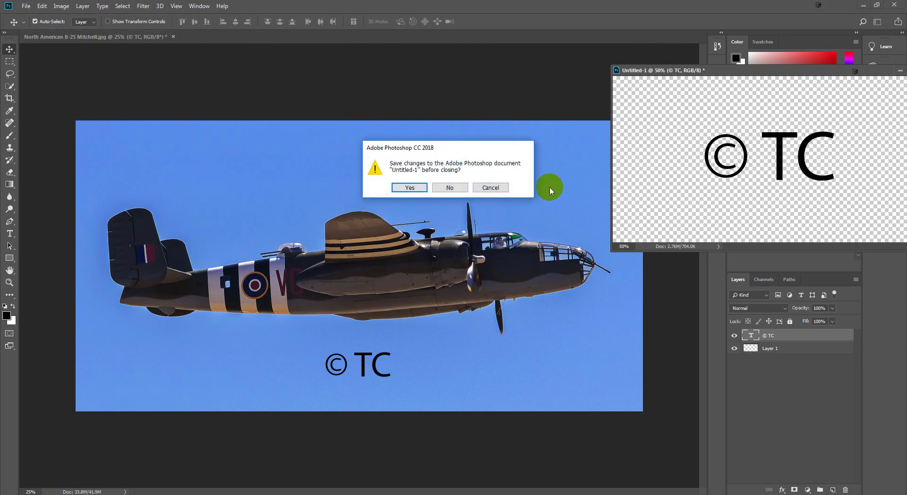
{"action": "left_click", "coordinate": [497, 188]}
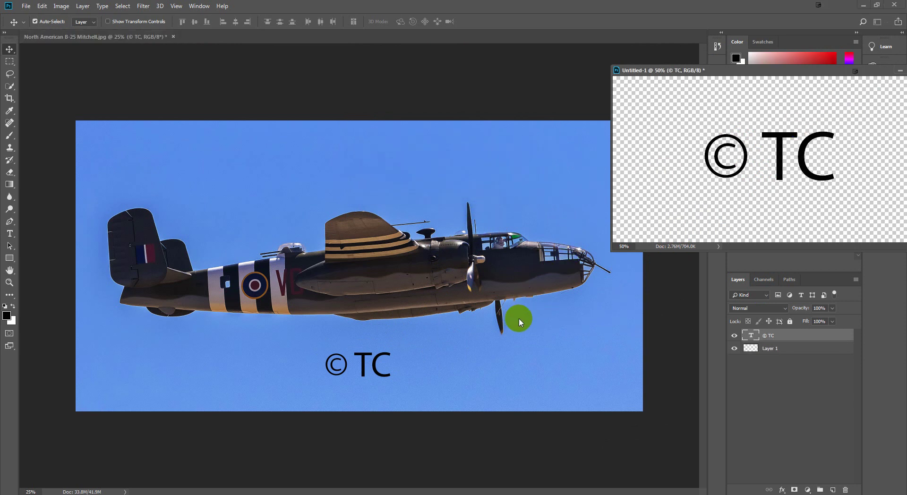
{"action": "left_click", "coordinate": [900, 70]}
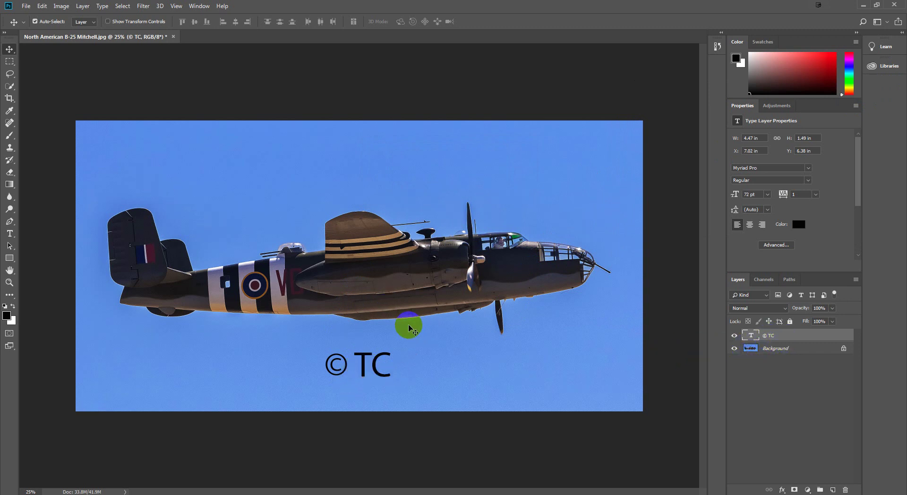
- Scale the "© TC" text proportionally to about 157% and move it to the photo's lower right area
{"action": "key", "text": "ctrl"}
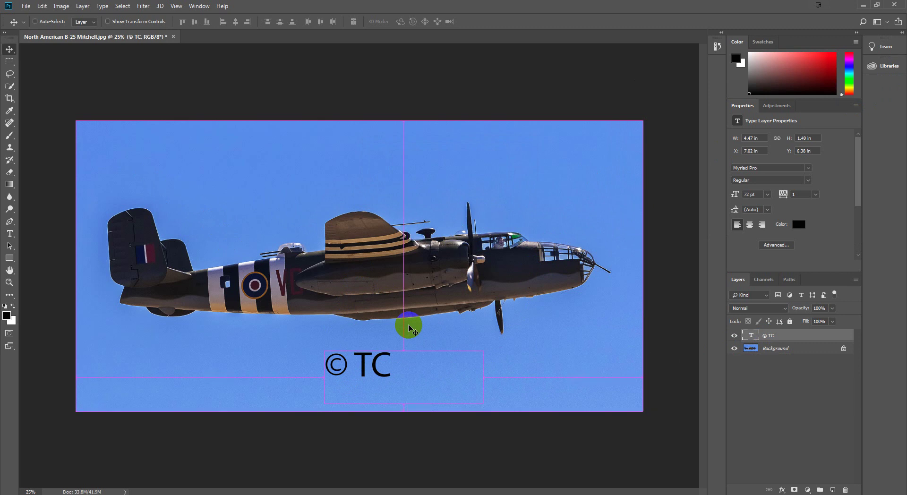
{"action": "key", "text": "ctrl+t"}
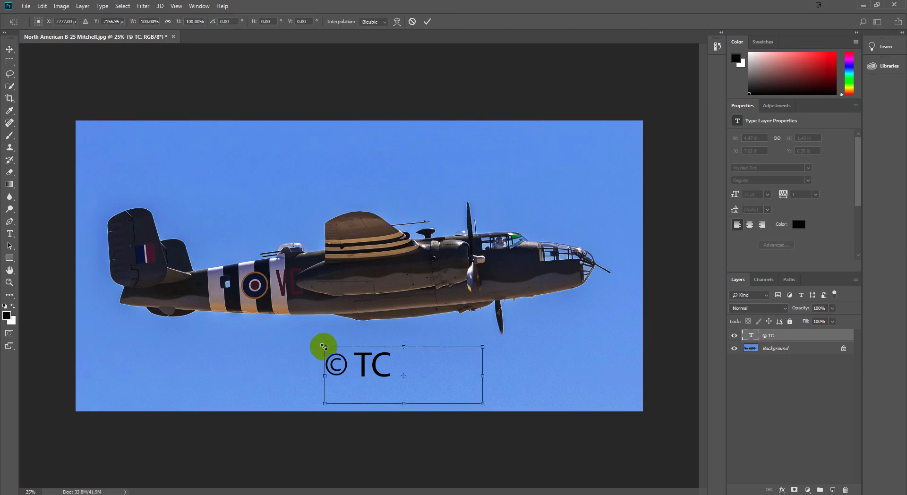
{"action": "left_click_drag", "start_coordinate": [323, 347], "coordinate": [240, 296]}
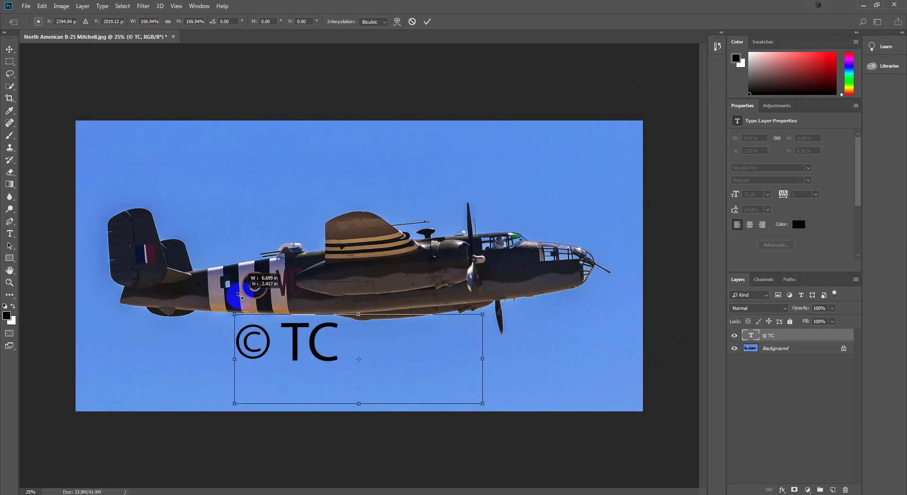
{"action": "left_click_drag", "start_coordinate": [312, 356], "coordinate": [554, 388]}
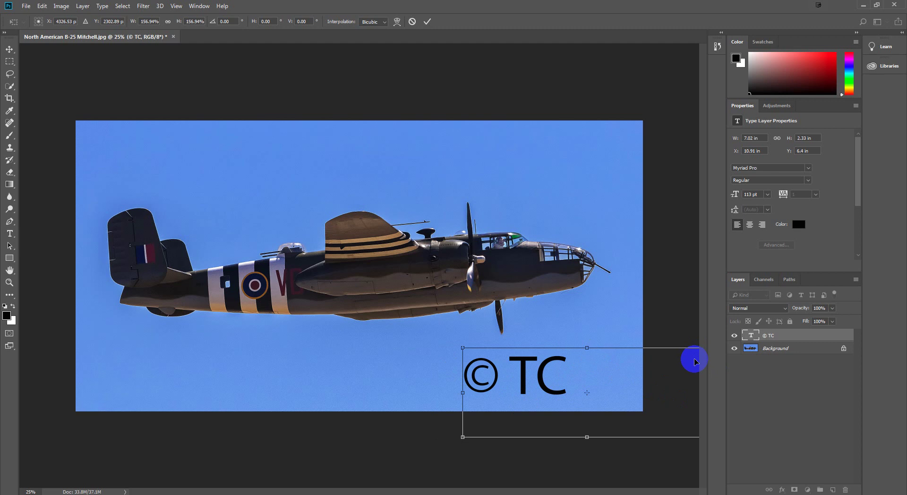
{"action": "key", "text": "Return"}
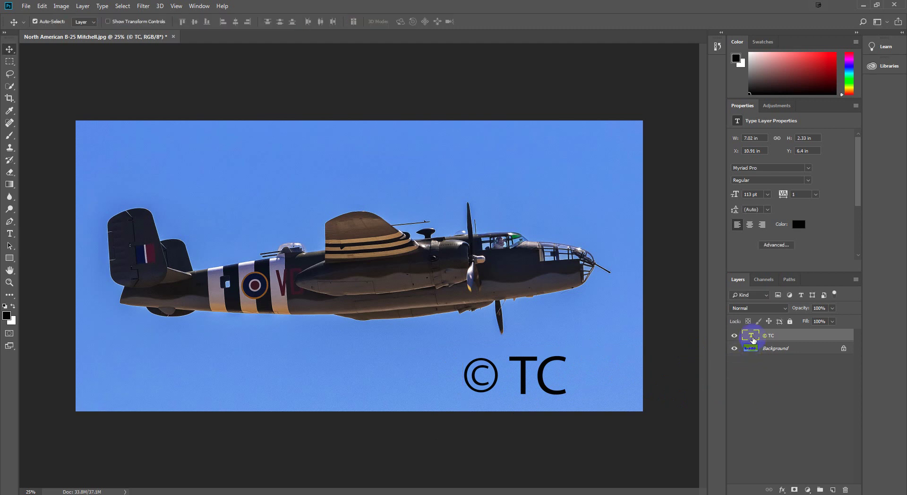
- Add a Bevel & Emboss effect to the "© TC" layer with a depth of about 262%
{"action": "right_click", "coordinate": [753, 335]}
{"action": "left_click", "coordinate": [769, 369]}
{"action": "right_click", "coordinate": [764, 337]}
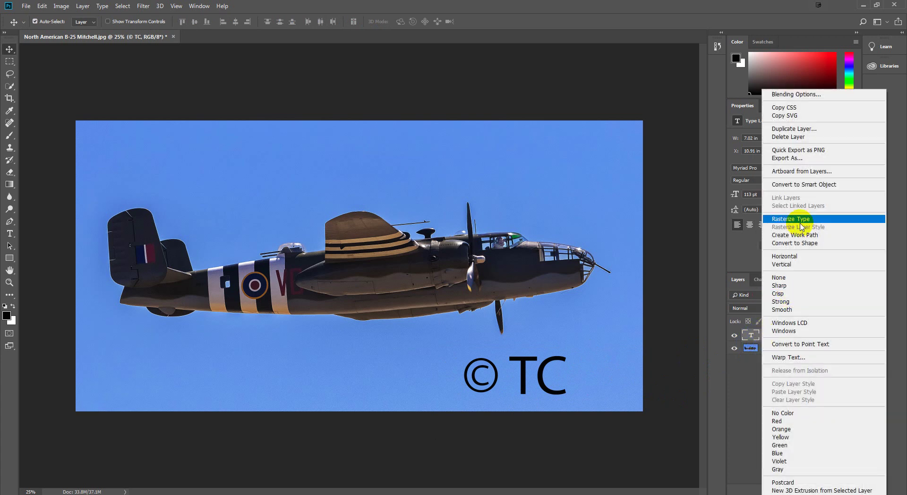
{"action": "left_click", "coordinate": [780, 95]}
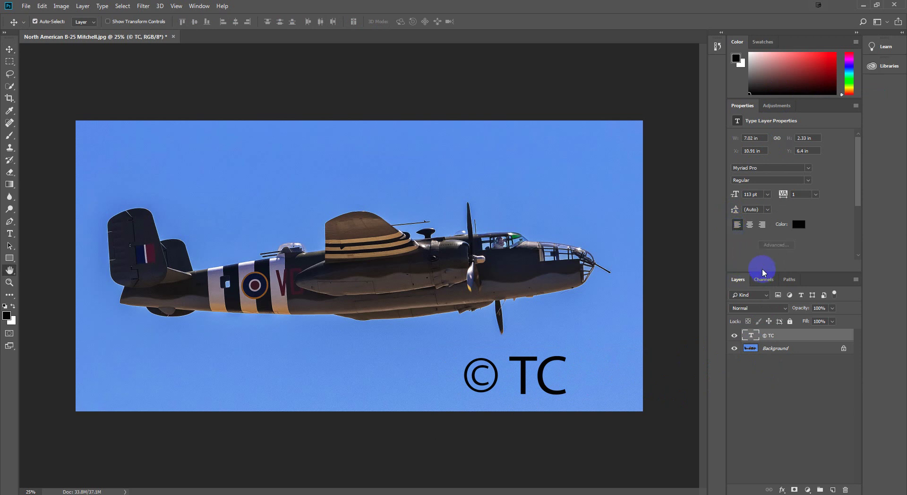
{"action": "left_click_drag", "start_coordinate": [497, 86], "coordinate": [342, 88]}
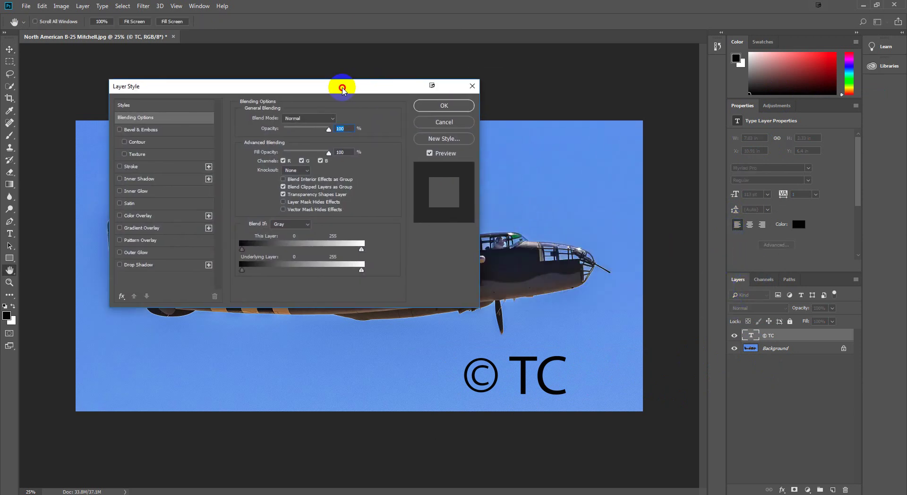
{"action": "left_click", "coordinate": [142, 133]}
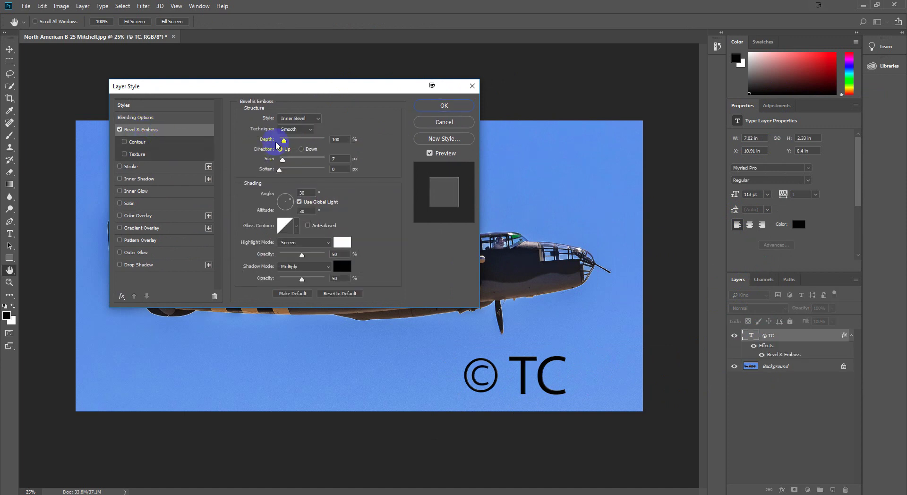
{"action": "left_click_drag", "start_coordinate": [286, 142], "coordinate": [294, 142]}
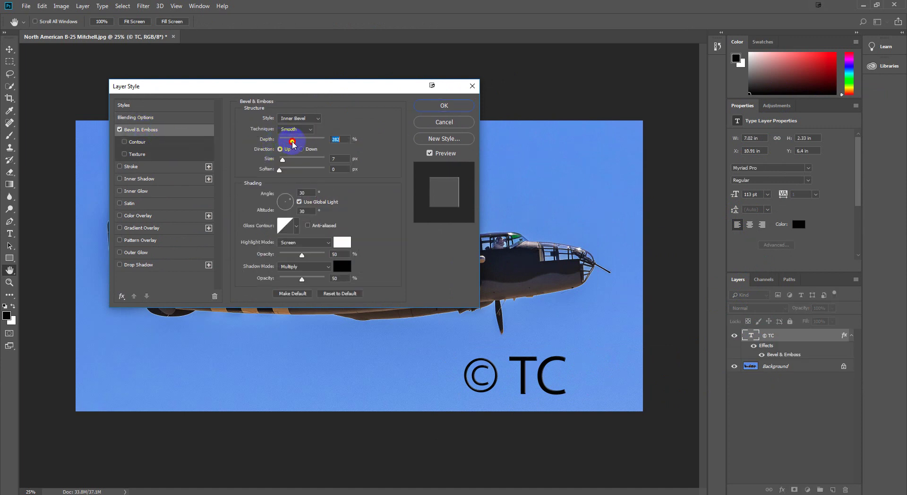
- Add a Drop Shadow to the "© TC" layer with an angle of 100° and an increased distance, and apply the layer style
{"action": "left_click", "coordinate": [147, 267]}
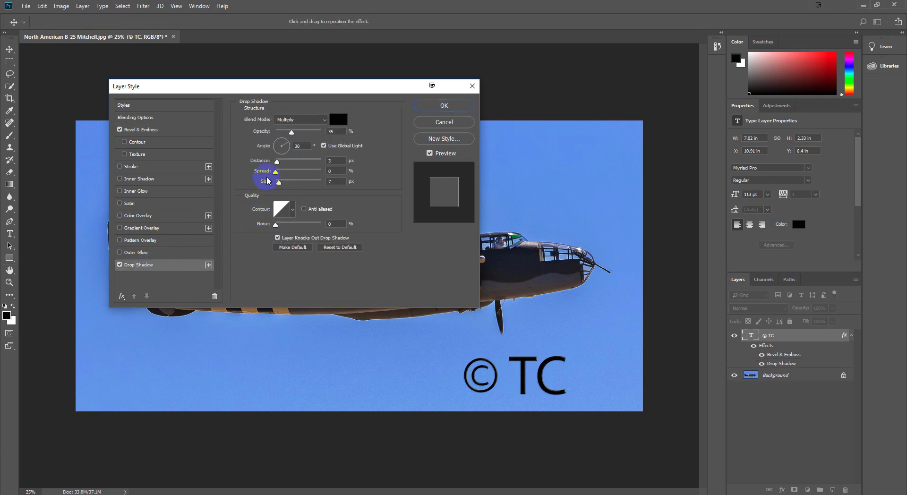
{"action": "left_click", "coordinate": [281, 156]}
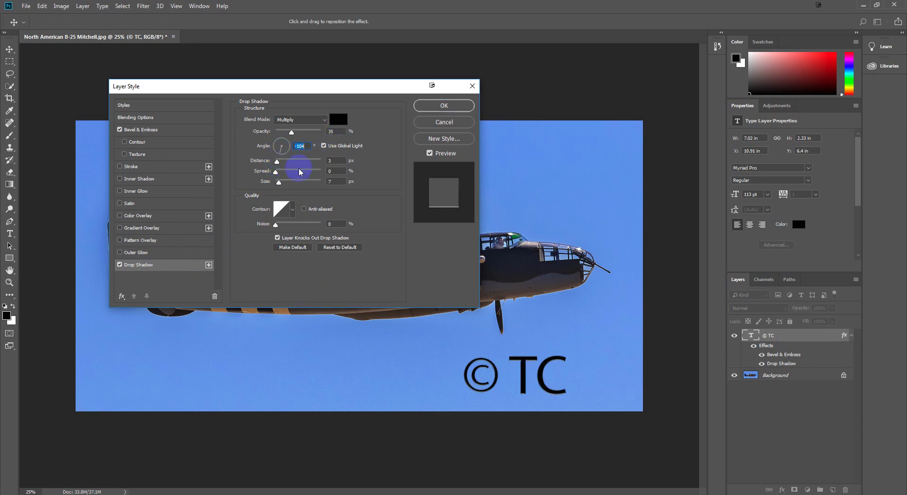
{"action": "mouse_move", "coordinate": [277, 163]}
{"action": "left_mouse_down"}
{"action": "mouse_move", "coordinate": [288, 169]}
{"action": "mouse_move", "coordinate": [280, 173]}
{"action": "mouse_move", "coordinate": [283, 163]}
{"action": "left_mouse_up"}
{"action": "left_click", "coordinate": [282, 141]}
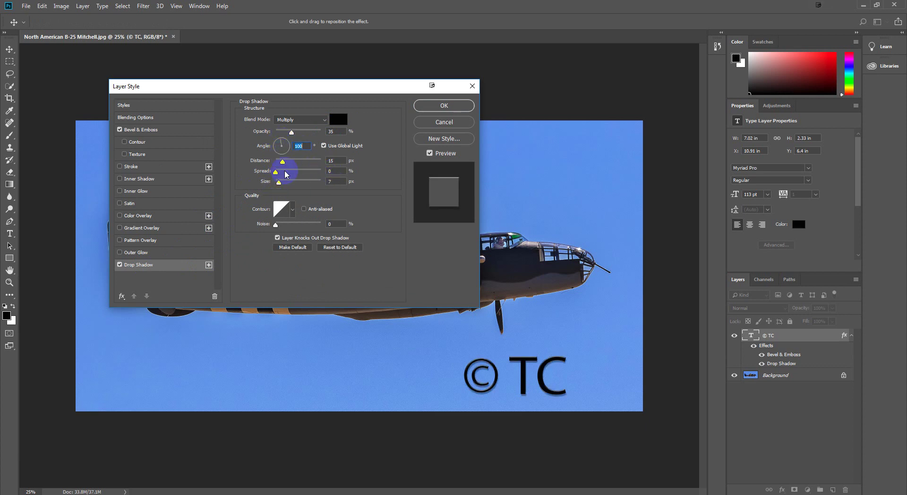
{"action": "left_click_drag", "start_coordinate": [284, 163], "coordinate": [288, 164]}
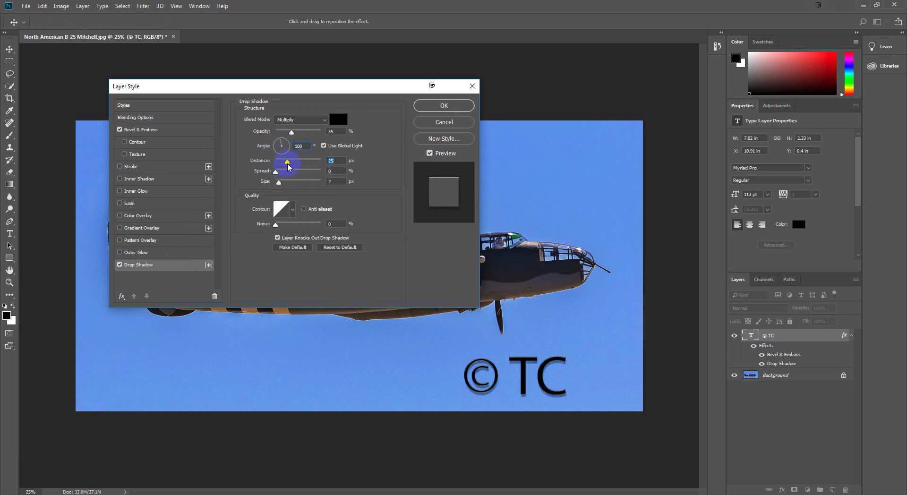
{"action": "left_click", "coordinate": [444, 107]}
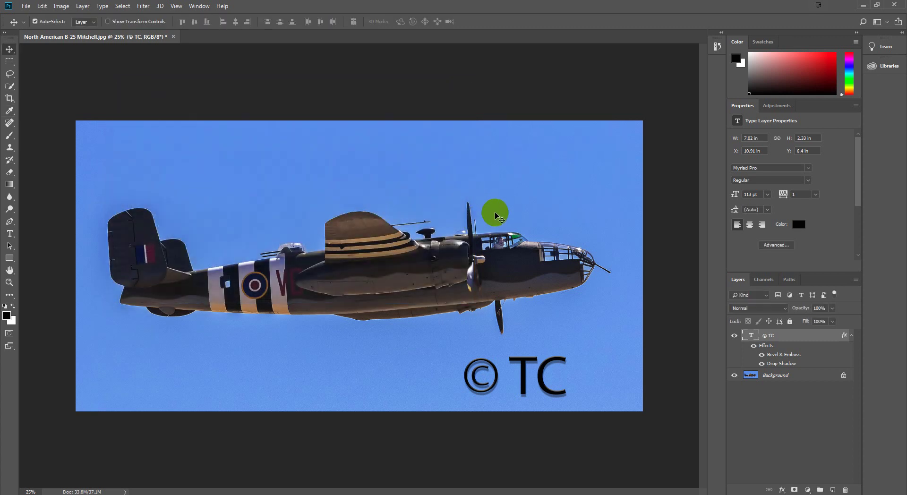
{"action": "left_click", "coordinate": [520, 205]}
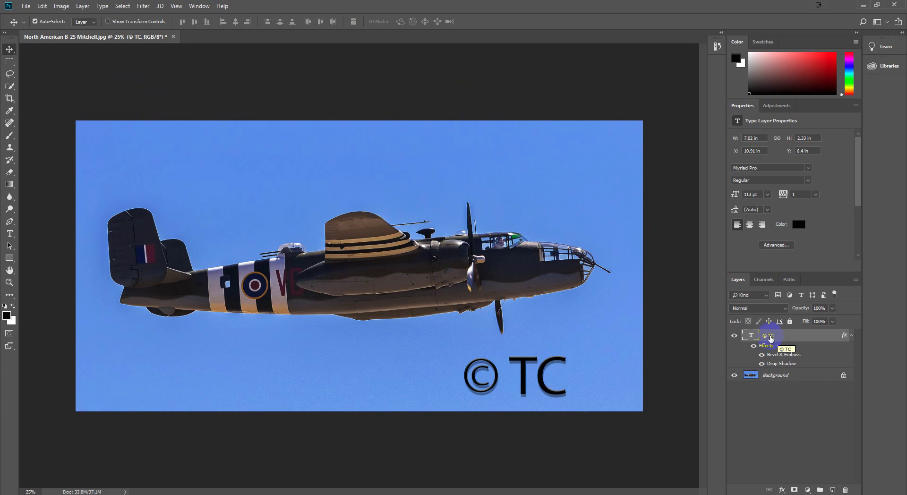
- Change the "© TC" text color to pale pinkish white eadddd and return to the Move tool
{"action": "left_click", "coordinate": [799, 225]}
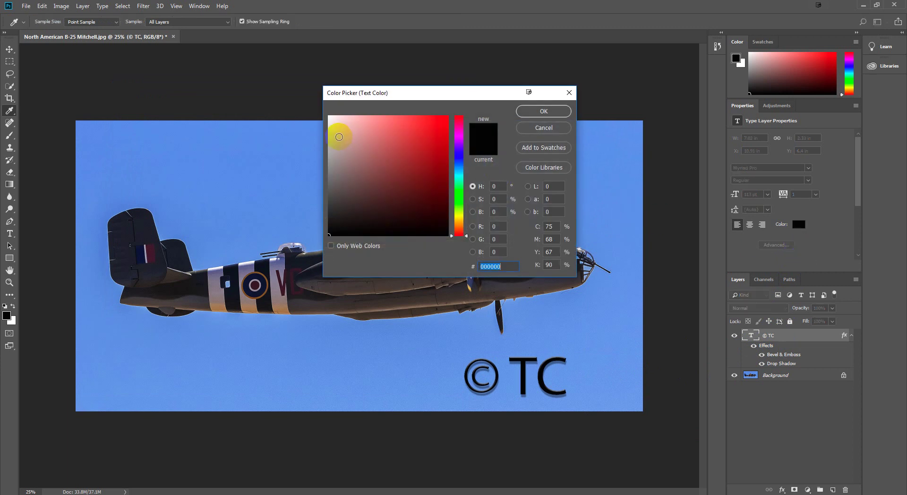
{"action": "left_click", "coordinate": [334, 126]}
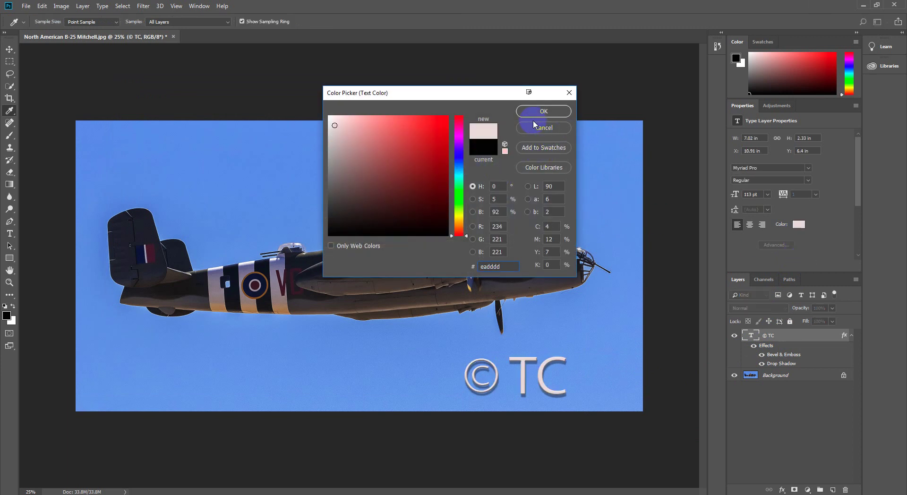
{"action": "left_click", "coordinate": [543, 112]}
{"action": "key", "text": "v"}
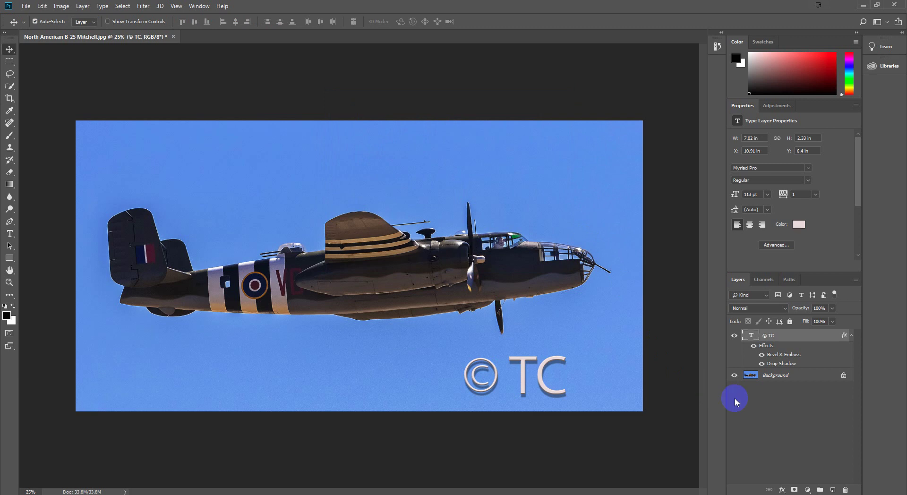
- Move the "© TC" watermark closer to the photo's lower right corner and select its layer
{"action": "left_click_drag", "start_coordinate": [540, 382], "coordinate": [573, 387]}
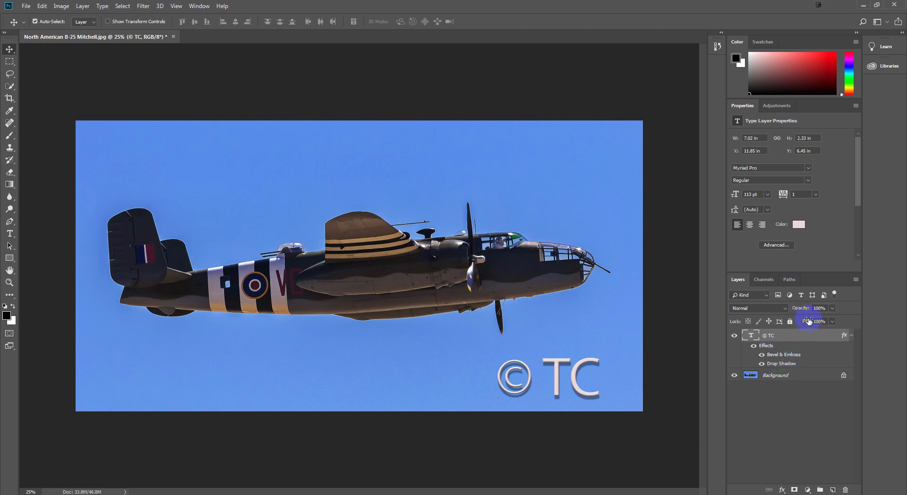
{"action": "left_click", "coordinate": [767, 344]}
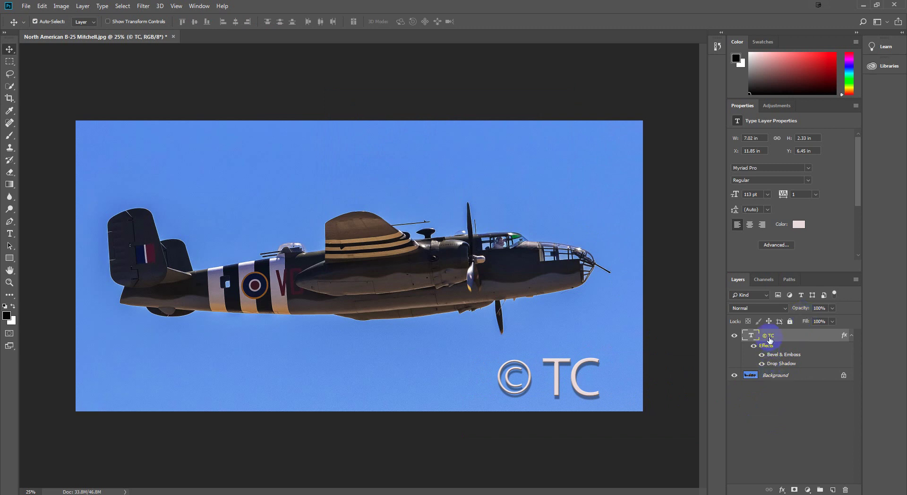
{"action": "mouse_move", "coordinate": [801, 311]}
{"action": "left_mouse_down"}
{"action": "mouse_move", "coordinate": [769, 313]}
{"action": "mouse_move", "coordinate": [801, 318]}
{"action": "left_mouse_up"}
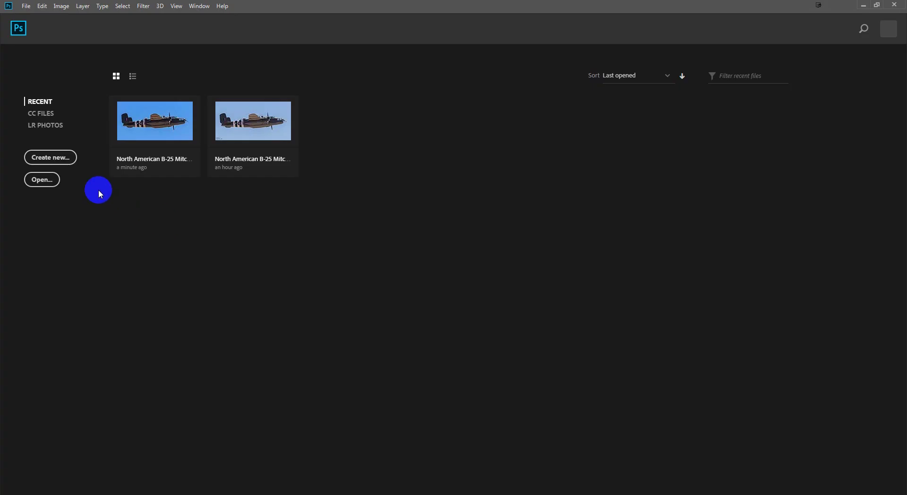
- Create a 2100 x 1500 pixel RGB document at 300 pixels/inch with a transparent background and activate the Move tool
{"action": "left_click", "coordinate": [63, 161]}
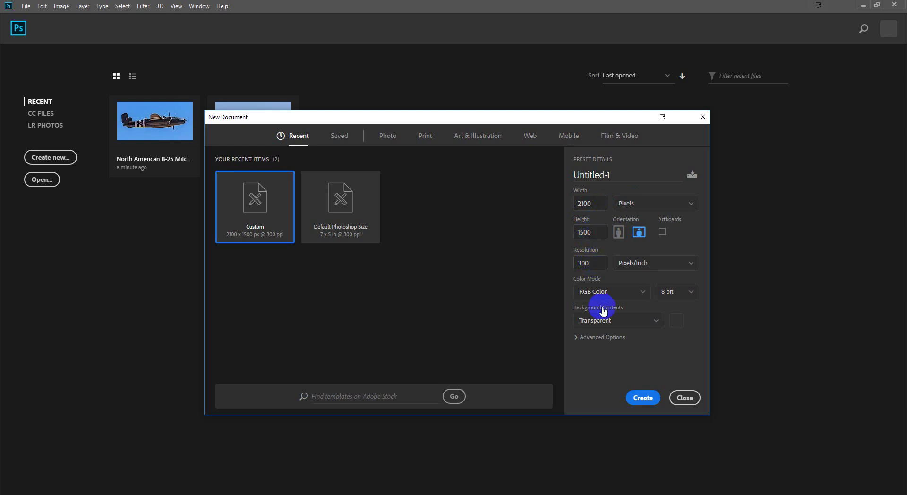
{"action": "left_click", "coordinate": [642, 398]}
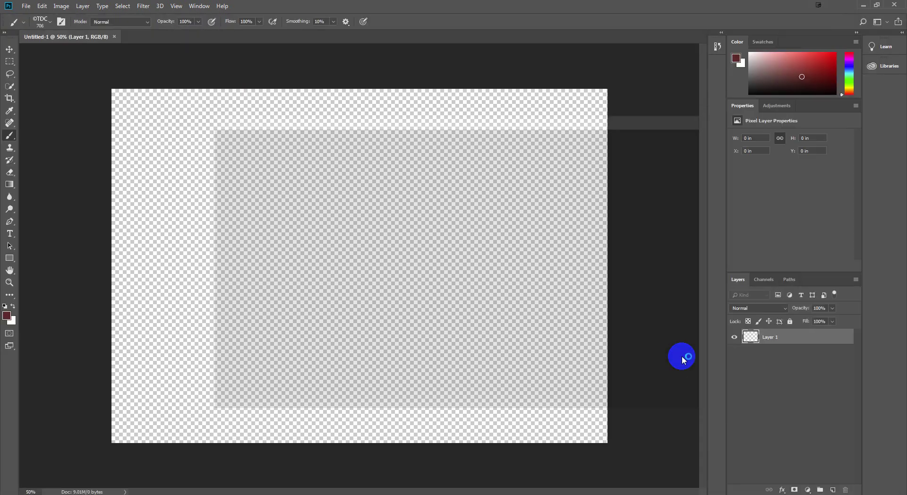
{"action": "left_click", "coordinate": [9, 49]}
- Add a new empty layer with default settings above Layer 1 in the transparent document
{"action": "left_click", "coordinate": [83, 6]}
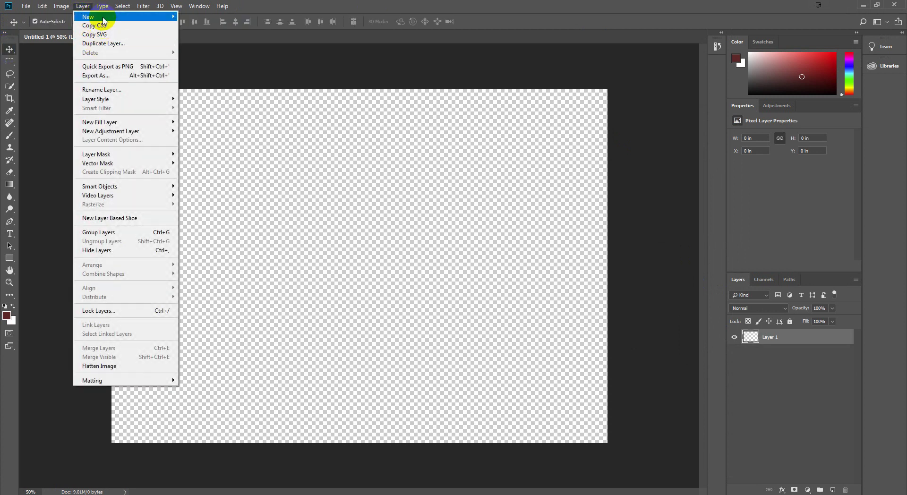
{"action": "mouse_move", "coordinate": [111, 17]}
{"action": "left_click", "coordinate": [187, 21]}
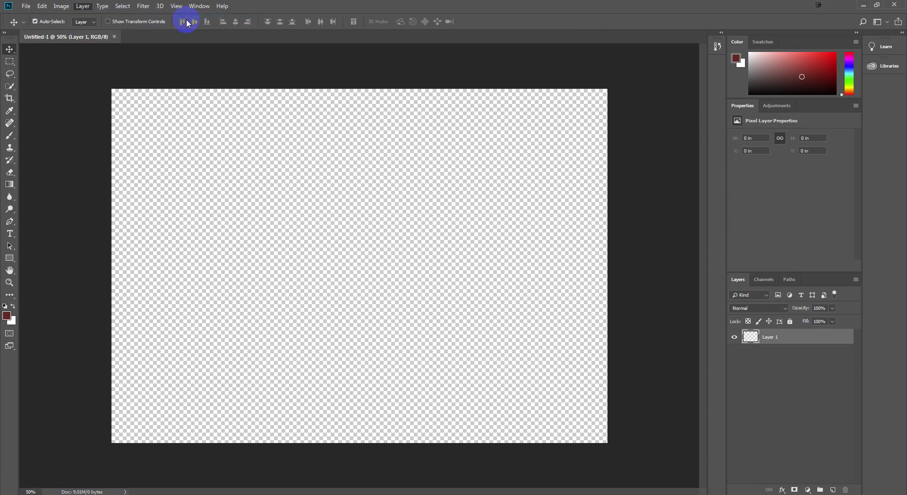
{"action": "left_click", "coordinate": [522, 148]}
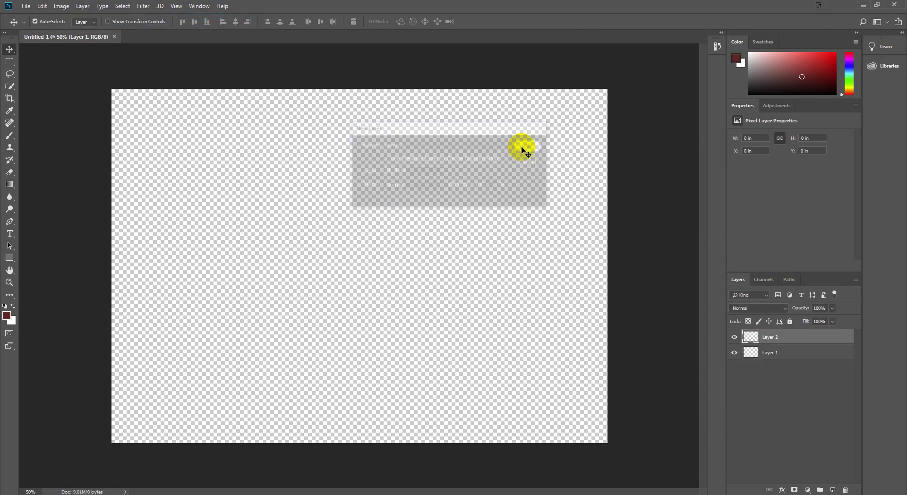
- Create a text box across the middle of the canvas and enter the © symbol at 72 pt
{"action": "left_click", "coordinate": [15, 236]}
{"action": "left_click_drag", "start_coordinate": [228, 212], "coordinate": [513, 301]}
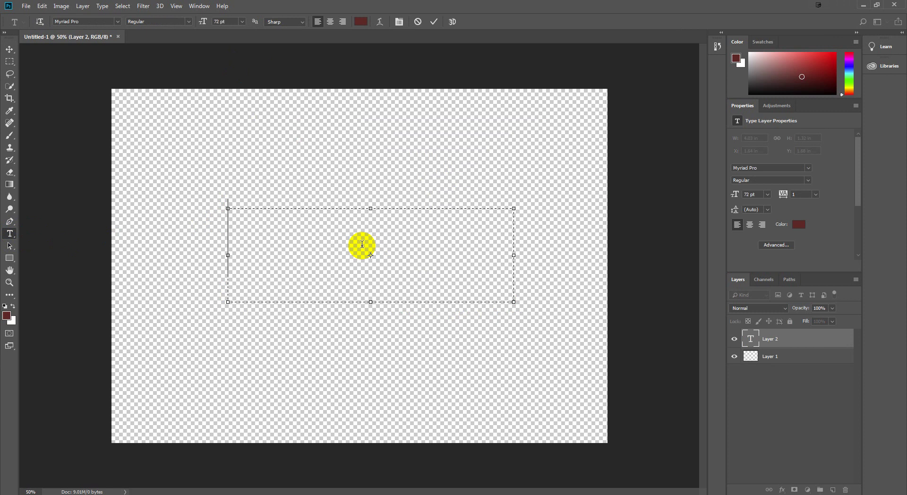
{"action": "type", "text": "©"}
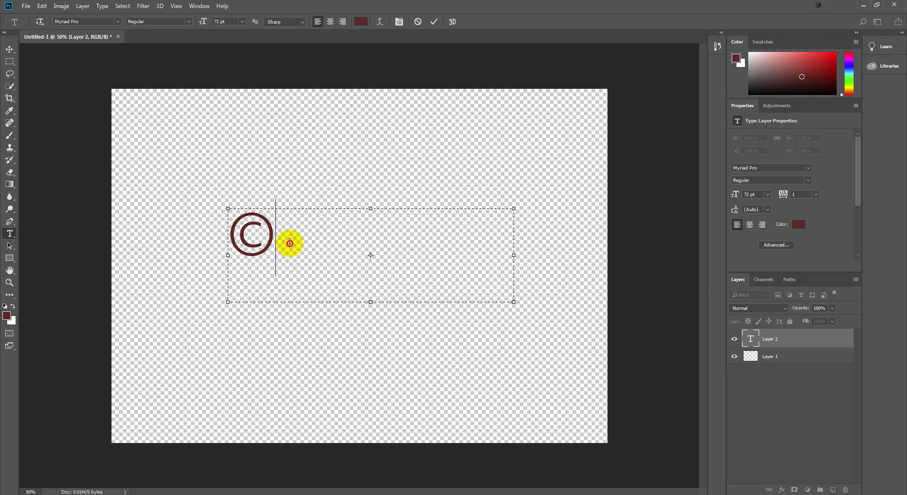
- Change the © symbol's text color to near-black 1f0d0d
{"action": "left_click_drag", "start_coordinate": [290, 243], "coordinate": [231, 239]}
{"action": "left_click", "coordinate": [361, 22]}
{"action": "left_click", "coordinate": [397, 221]}
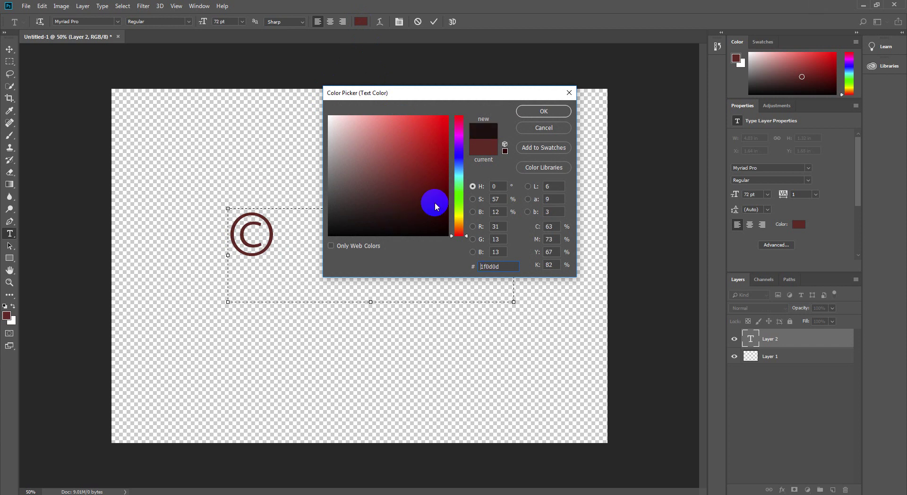
{"action": "left_click", "coordinate": [552, 112]}
- Add " TDC" after the © symbol and move the text to the center of the canvas
{"action": "left_click", "coordinate": [338, 232]}
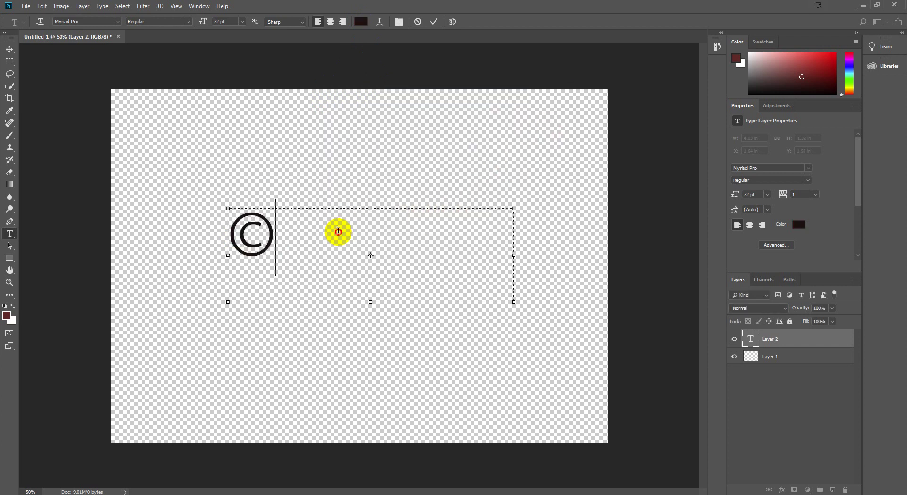
{"action": "type", "text": "TDC"}
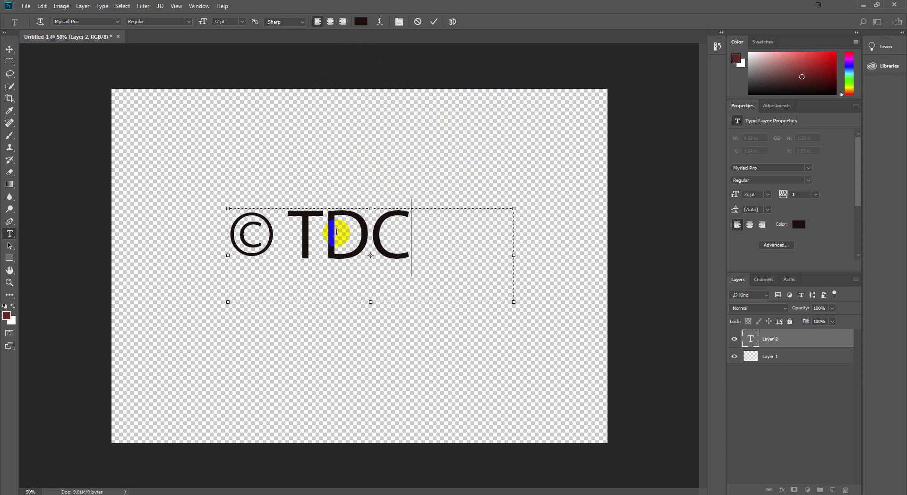
{"action": "left_click", "coordinate": [10, 52]}
{"action": "left_click_drag", "start_coordinate": [322, 234], "coordinate": [376, 269]}
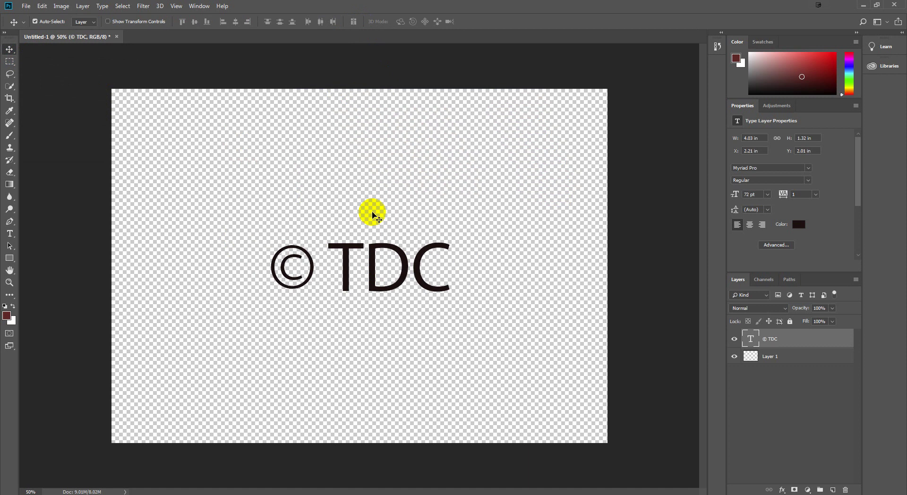
- Crop the canvas to about 4.17 x 2.1 in around "© TDC" and nudge the text slightly left to center it
{"action": "left_click", "coordinate": [10, 98]}
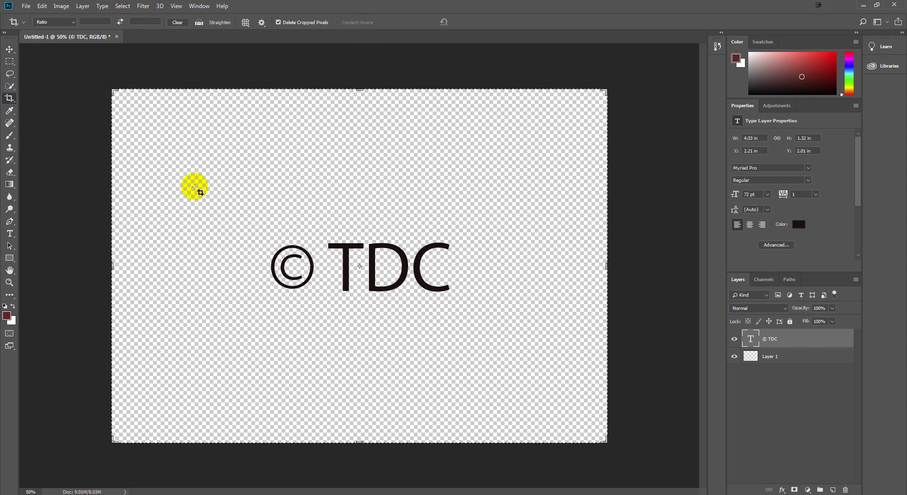
{"action": "left_click_drag", "start_coordinate": [209, 195], "coordinate": [501, 341]}
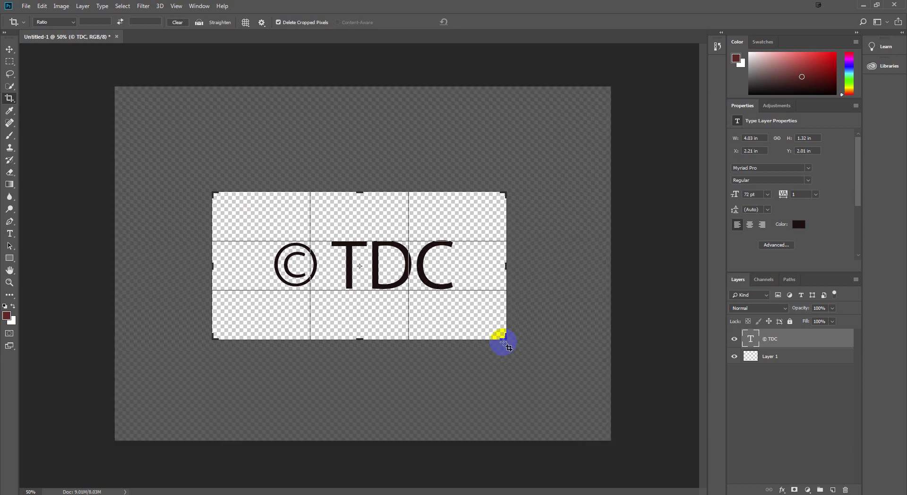
{"action": "double_click", "coordinate": [401, 259]}
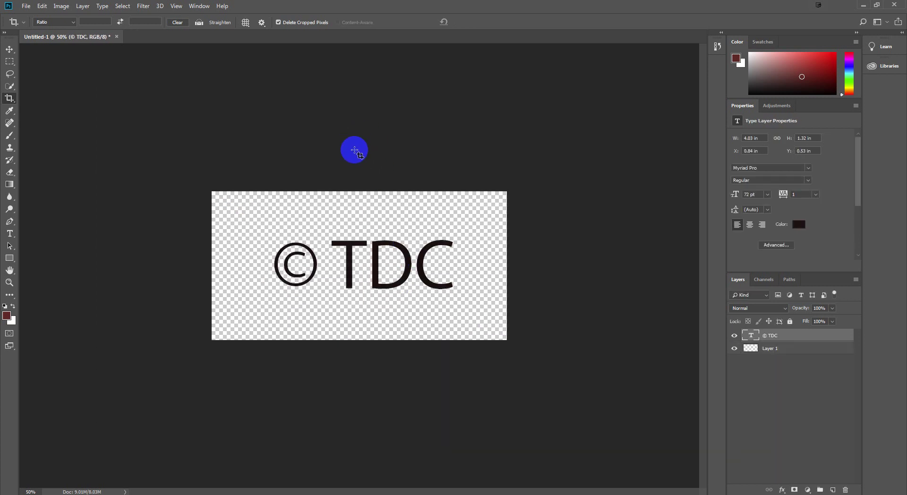
{"action": "left_click", "coordinate": [10, 49]}
{"action": "left_click_drag", "start_coordinate": [377, 267], "coordinate": [370, 267]}
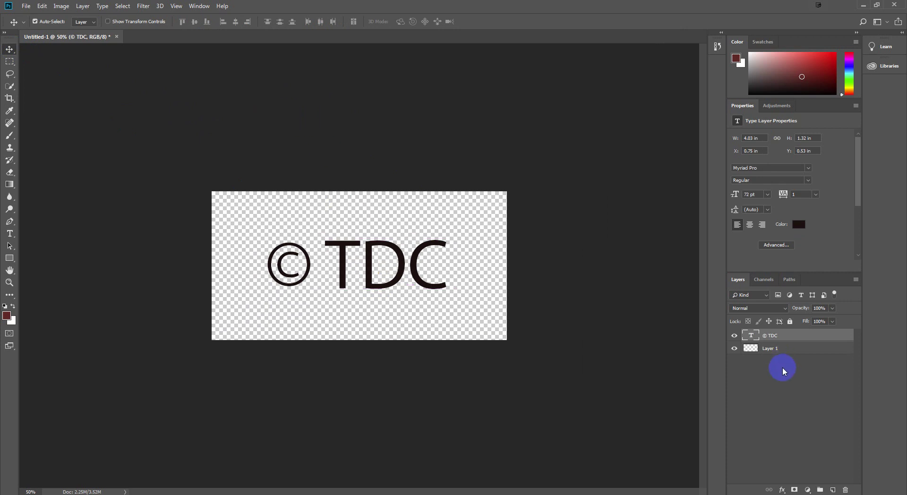
- Deselect the layers and define the "© TDC" artwork as a brush preset named TEST
{"action": "left_click", "coordinate": [778, 390]}
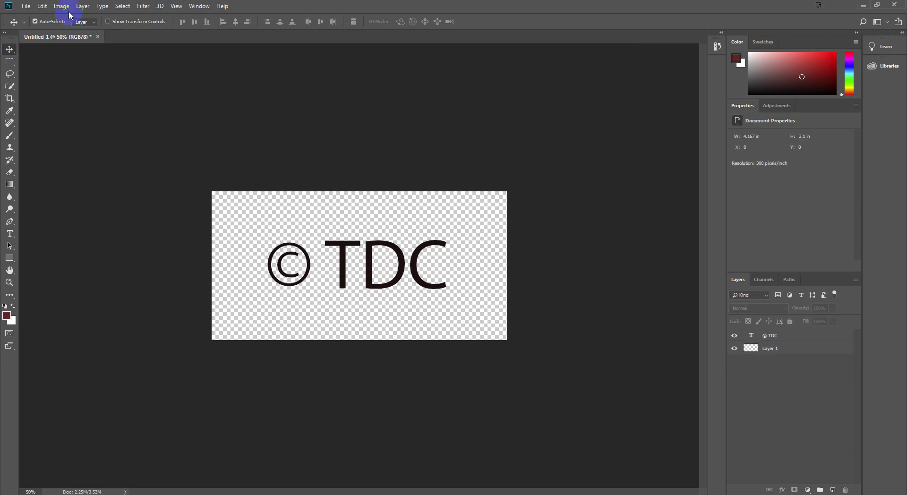
{"action": "left_click", "coordinate": [42, 6]}
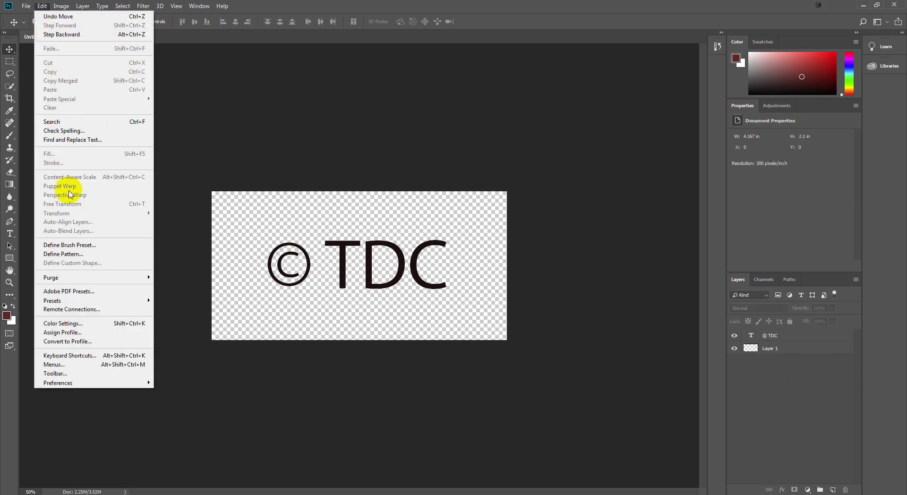
{"action": "left_click", "coordinate": [73, 245]}
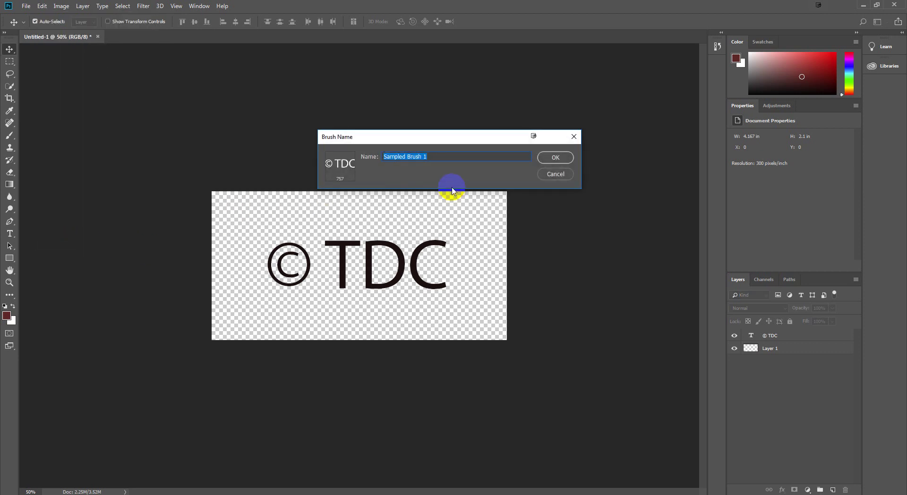
{"action": "type", "text": "TEST"}
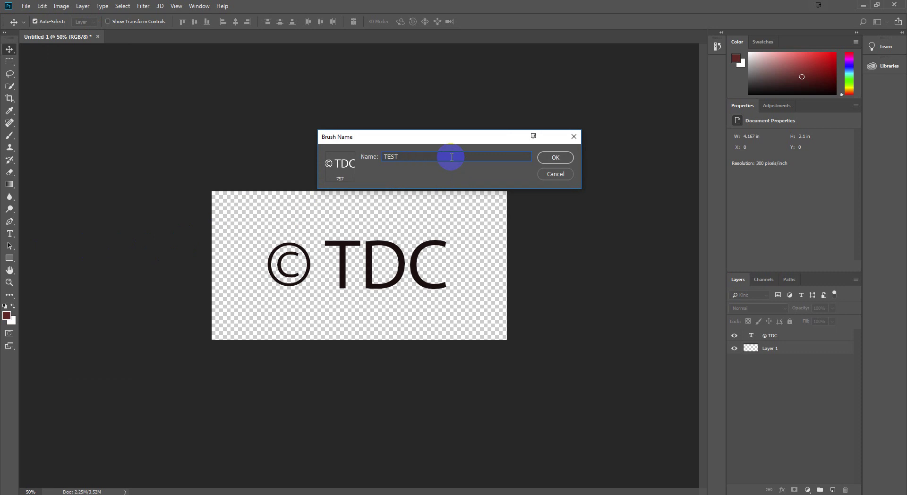
{"action": "left_click", "coordinate": [557, 157]}
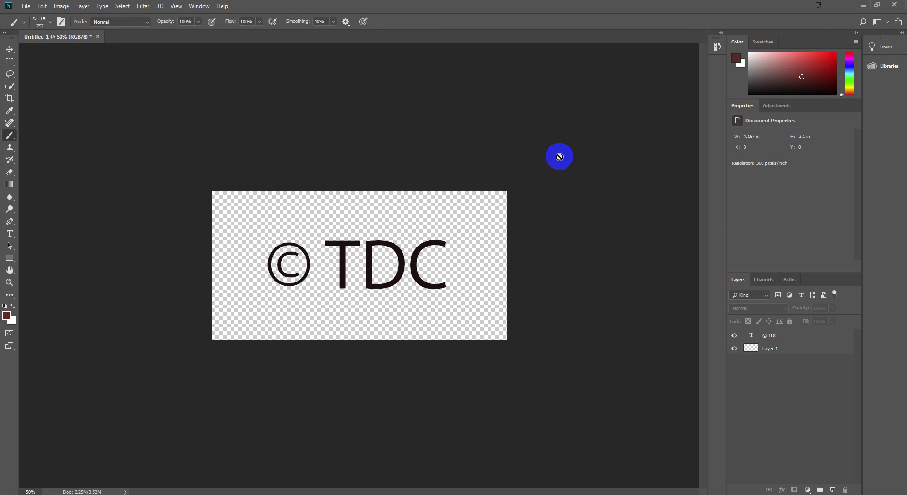
- Open the North American B-25 Mitchell photo from the Desktop
{"action": "left_click", "coordinate": [27, 7]}
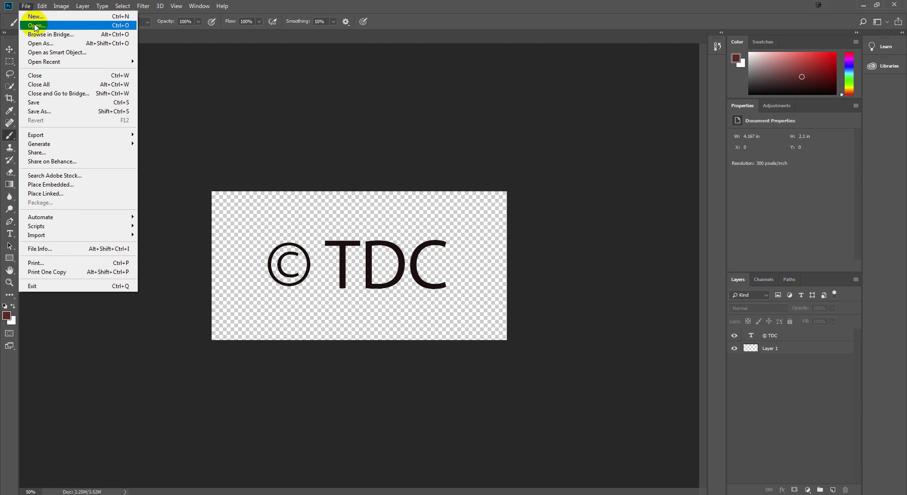
{"action": "left_click", "coordinate": [34, 25]}
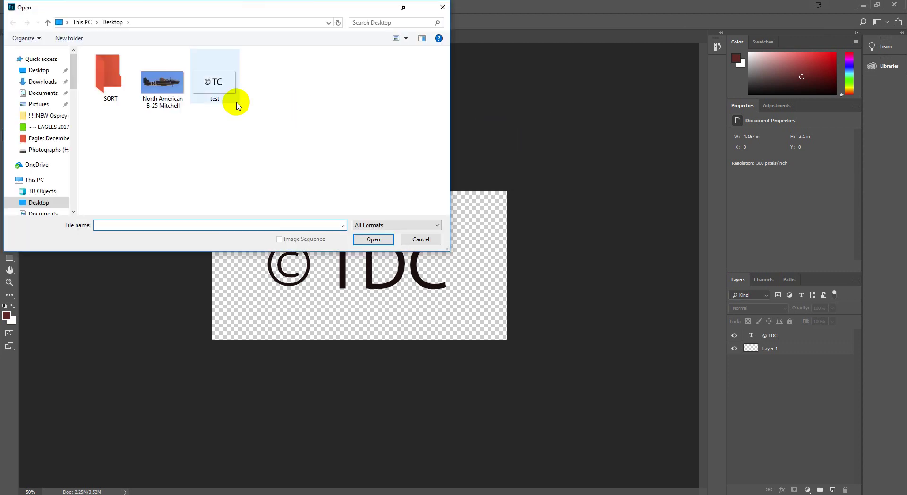
{"action": "double_click", "coordinate": [158, 97]}
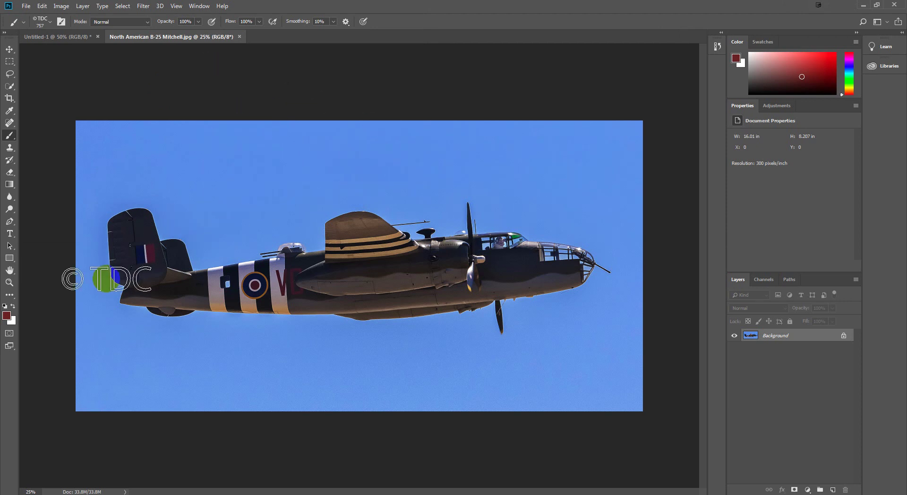
- Set the foreground color to near-black 161111 and stamp the full-size "© TDC" brush in the photo's lower right corner
{"action": "left_click", "coordinate": [7, 316]}
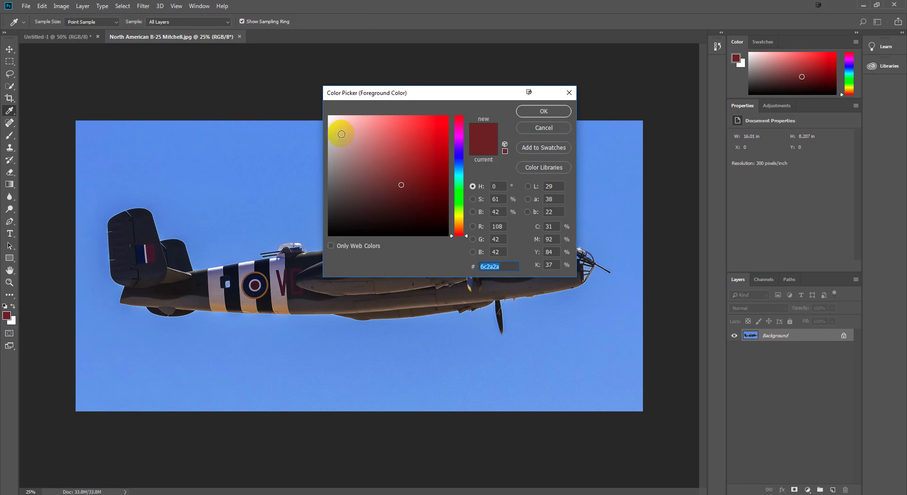
{"action": "left_click", "coordinate": [356, 226]}
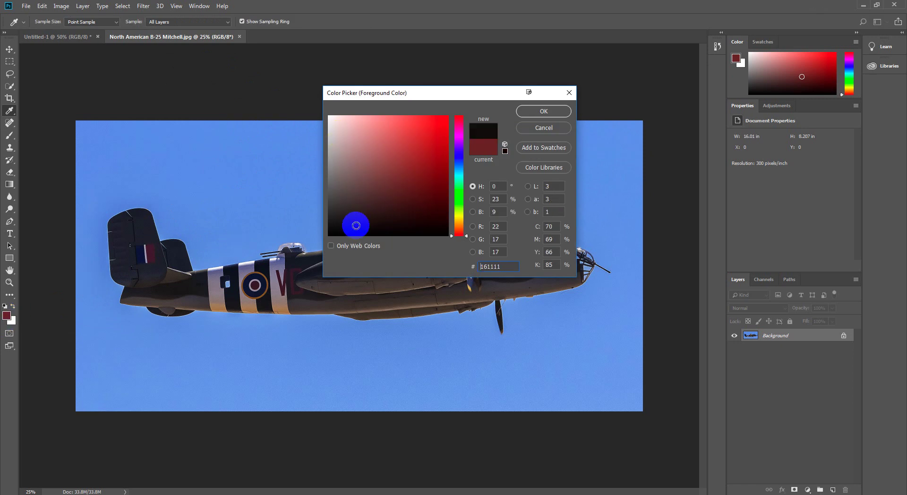
{"action": "left_click", "coordinate": [544, 112]}
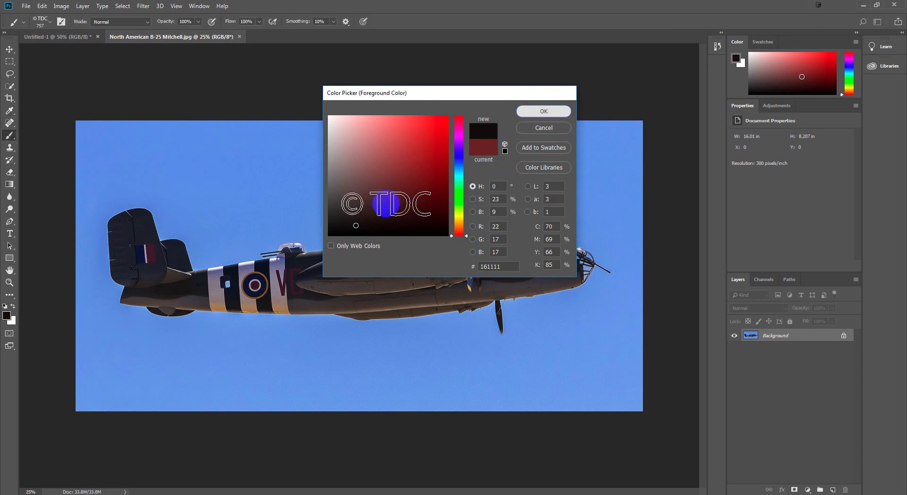
{"action": "key", "text": "b"}
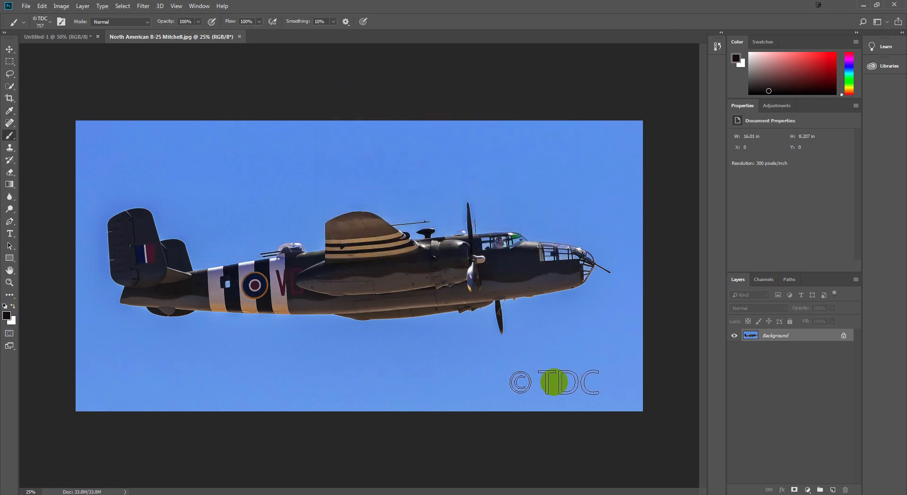
{"action": "left_click", "coordinate": [576, 390]}
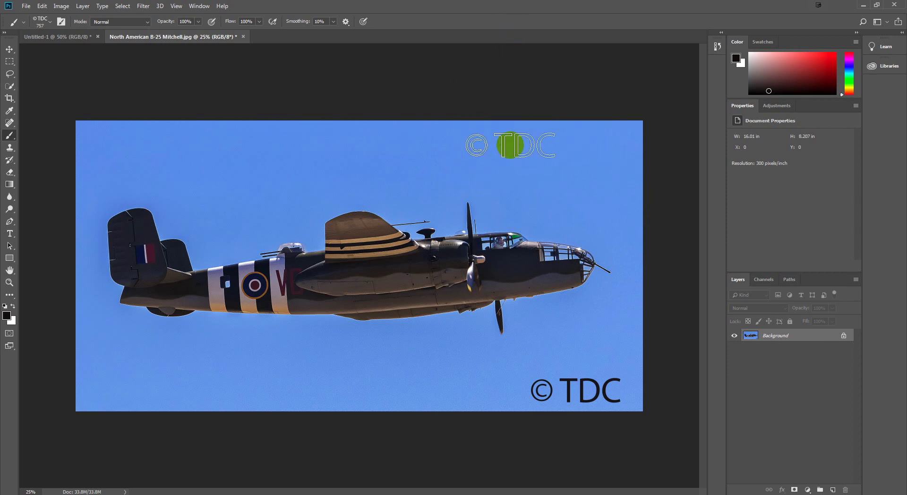
- Reduce the "© TDC" brush size to 250 and stamp a small watermark in the photo's lower left corner
{"action": "key", "text": "bracketleft"}
{"action": "key", "text": "bracketleft"}
{"action": "key", "text": "bracketleft"}
{"action": "key", "text": "bracketleft"}
{"action": "key", "text": "bracketleft"}
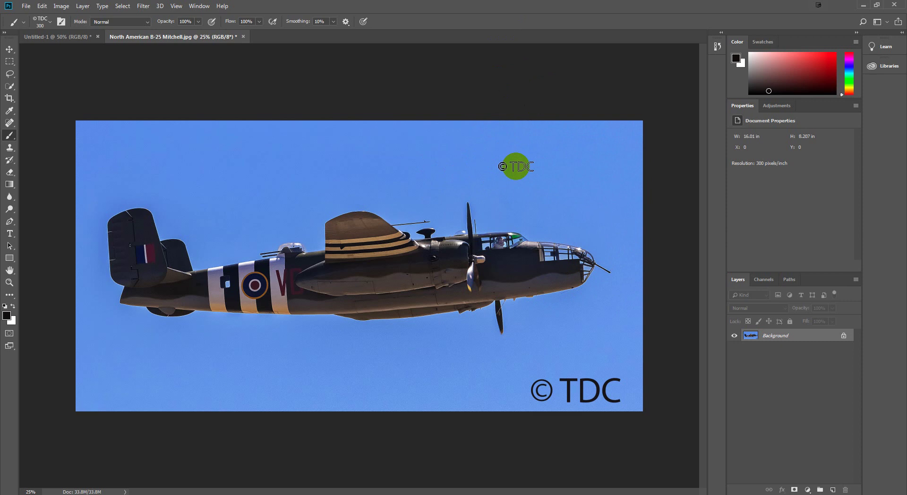
{"action": "left_click", "coordinate": [132, 378]}
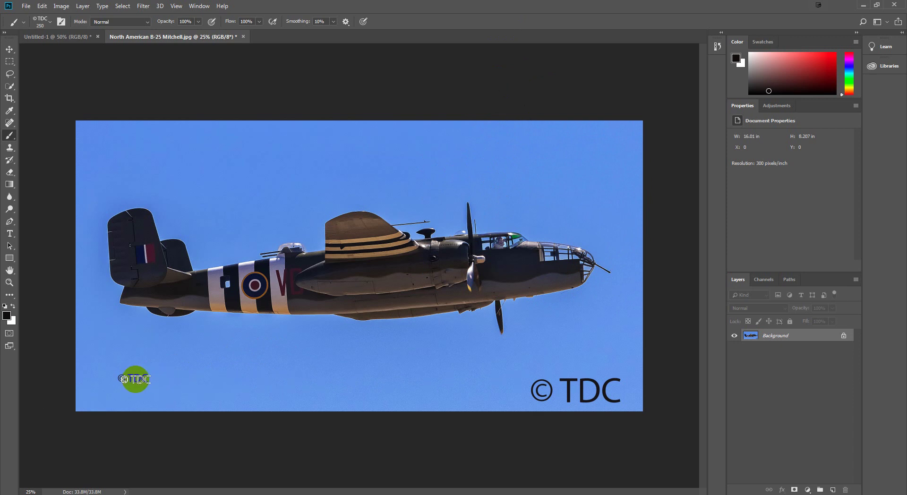
- Fade the small "© TDC" brush stamp to a partly transparent opacity, keeping Normal mode
{"action": "left_click", "coordinate": [44, 7]}
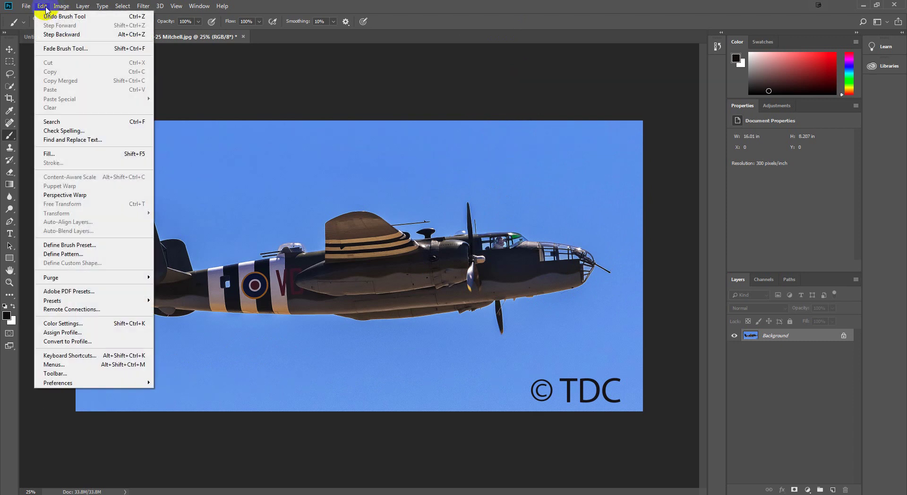
{"action": "left_click", "coordinate": [53, 49]}
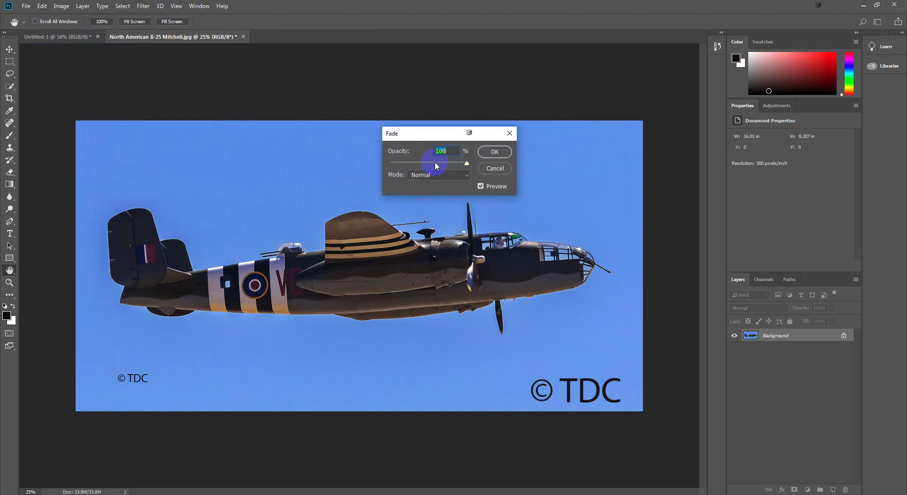
{"action": "left_click_drag", "start_coordinate": [432, 162], "coordinate": [424, 163]}
{"action": "left_click", "coordinate": [497, 157]}
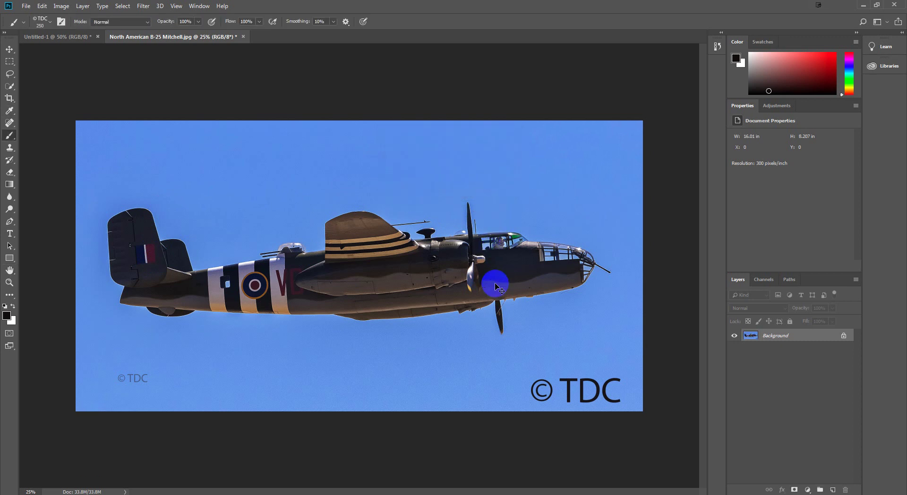
- Save the watermarked photo to the Desktop as a JPEG named "w" with quality 12 Maximum and Baseline ("Standard") format
{"action": "left_click", "coordinate": [27, 7]}
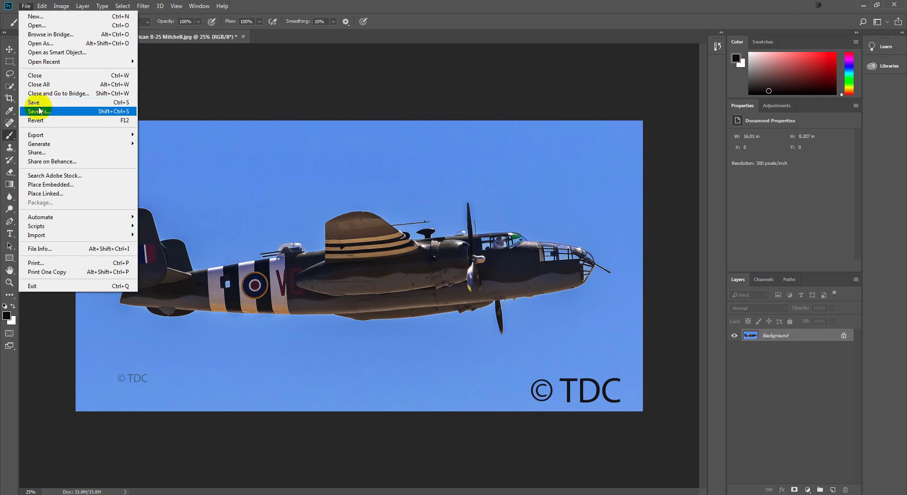
{"action": "left_click", "coordinate": [36, 111]}
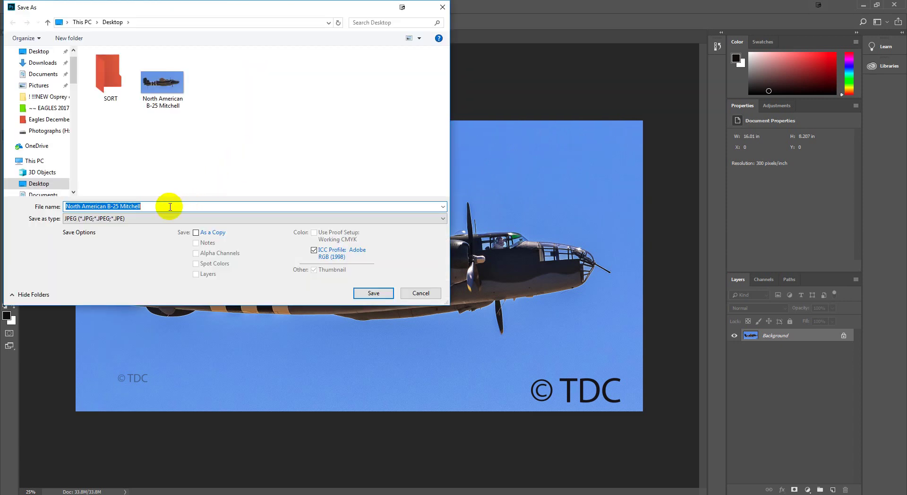
{"action": "type", "text": "4"}
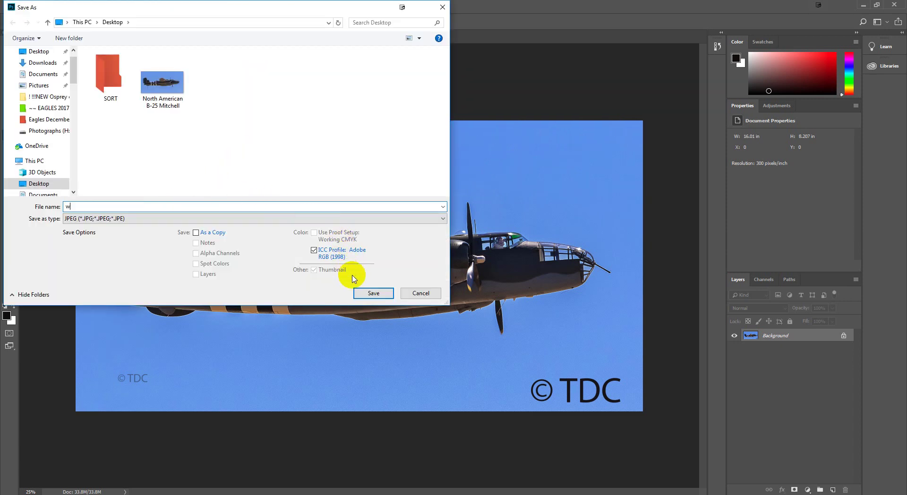
{"action": "left_click", "coordinate": [376, 293]}
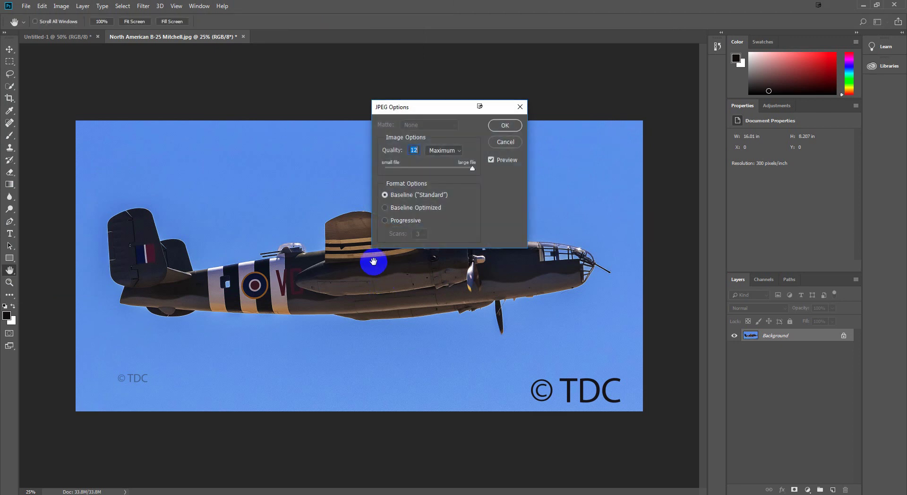
{"action": "left_click", "coordinate": [508, 126]}
{"action": "key", "text": "b"}
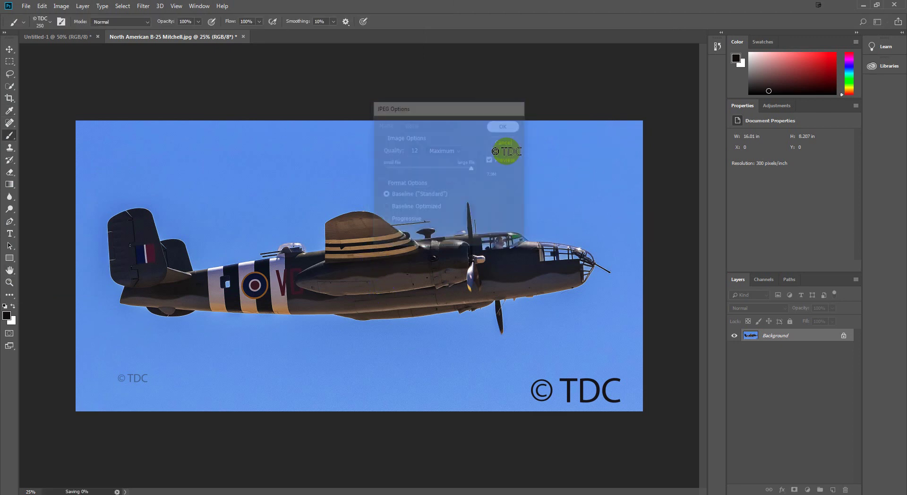